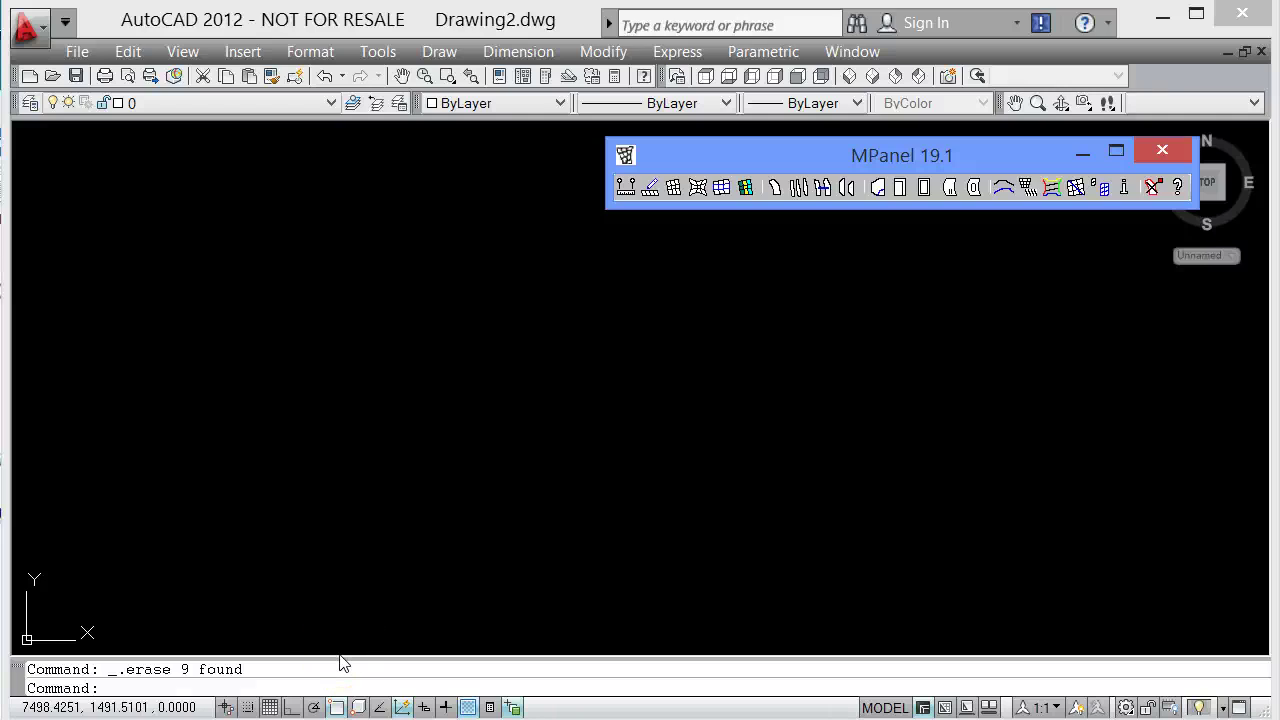
Insert a square-based conic mesh with Draw Conic in the empty drawing and show it in top view
click(650, 188)
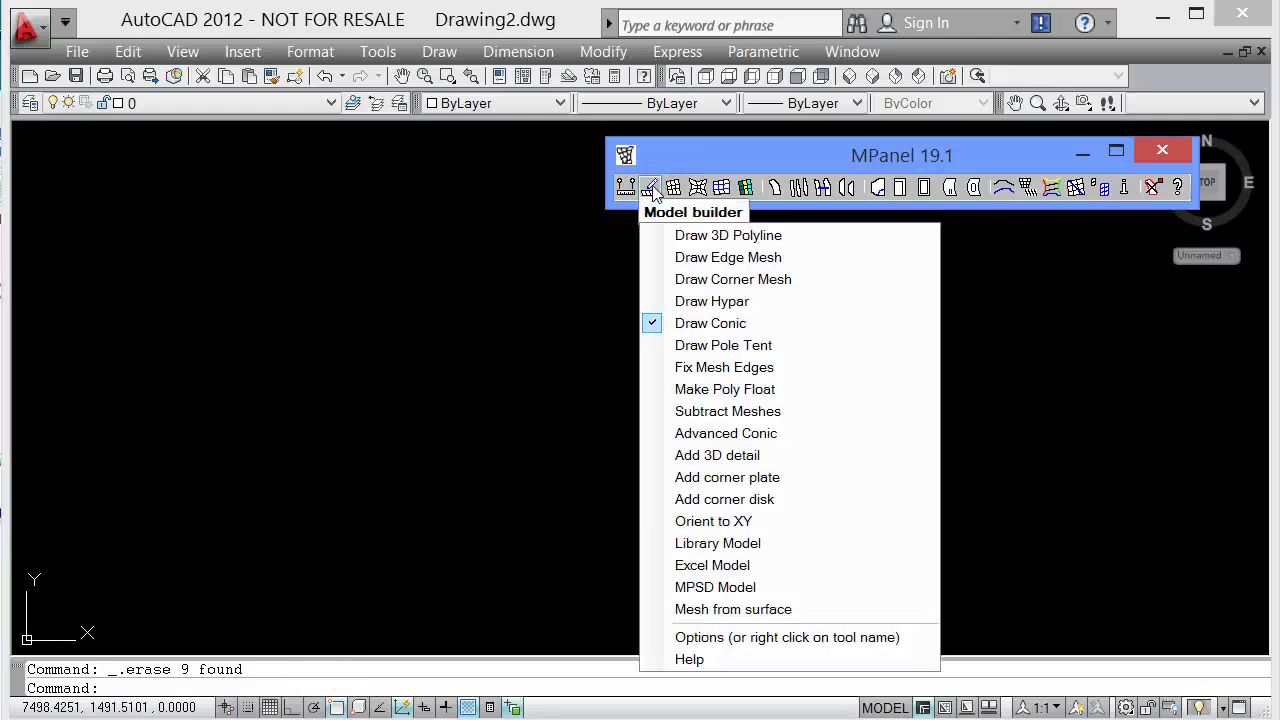
click(746, 325)
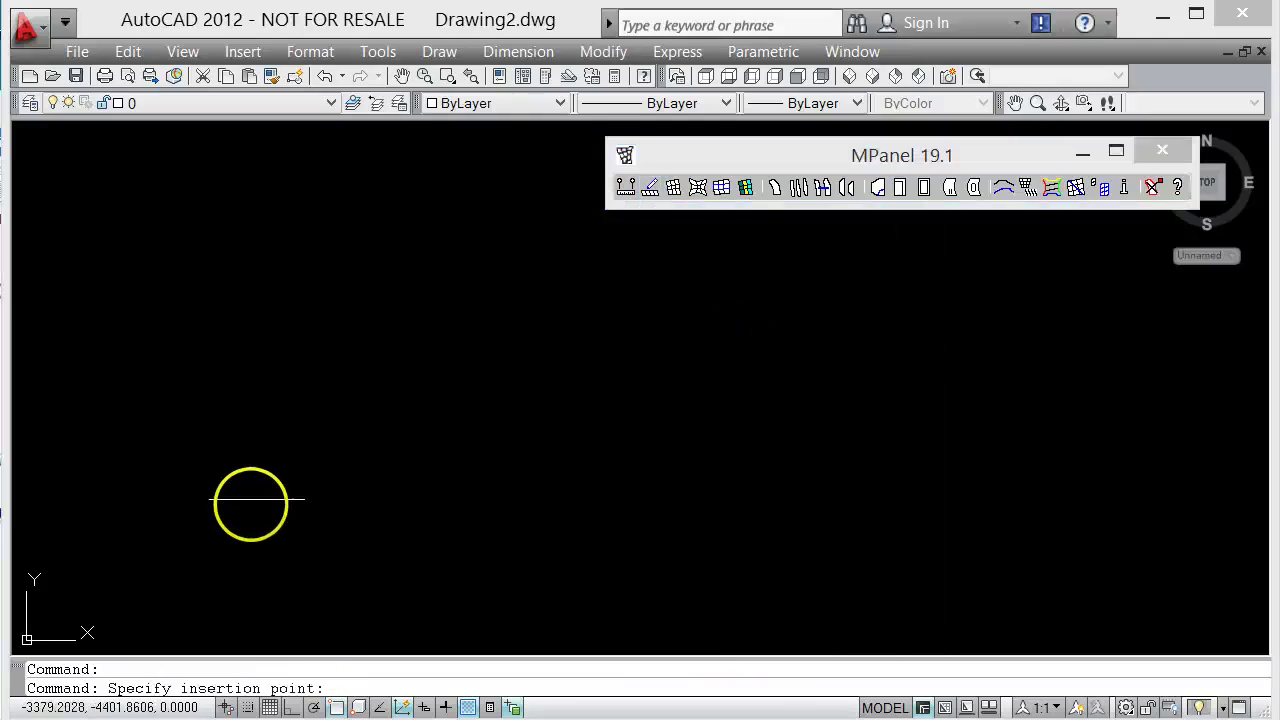
scroll(413, 389, down, 3)
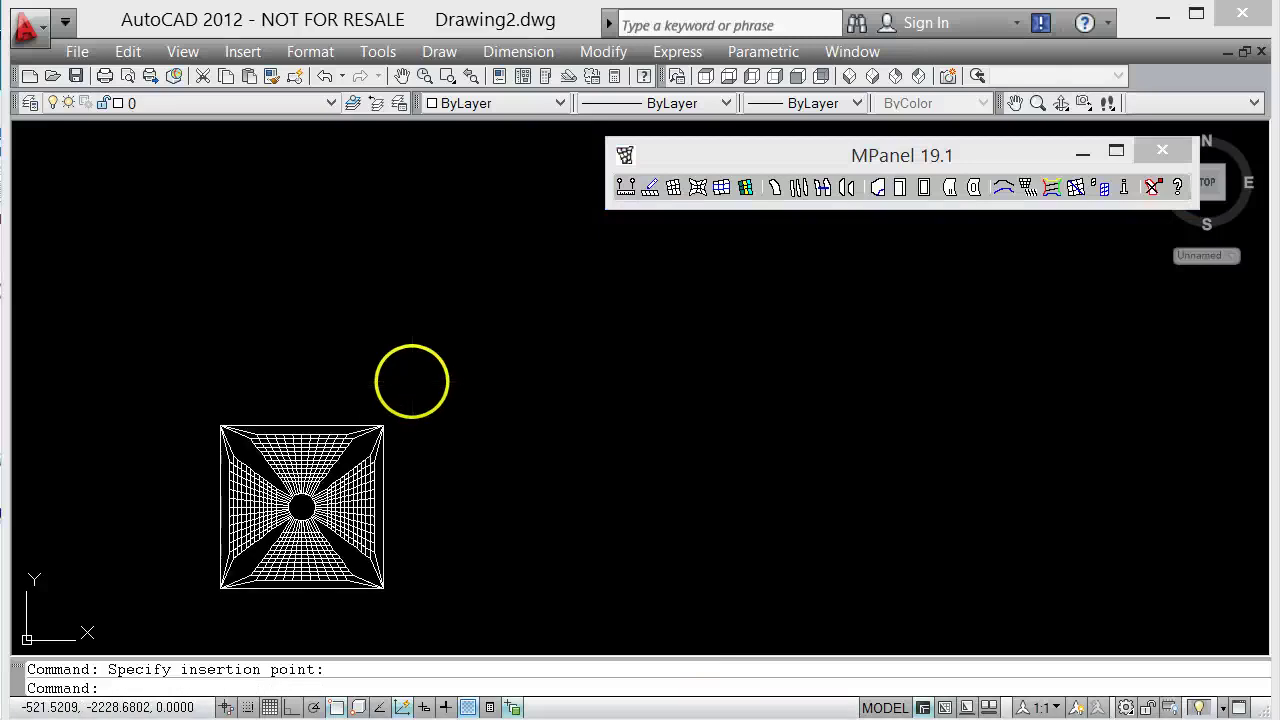
scroll(203, 597, up, 3)
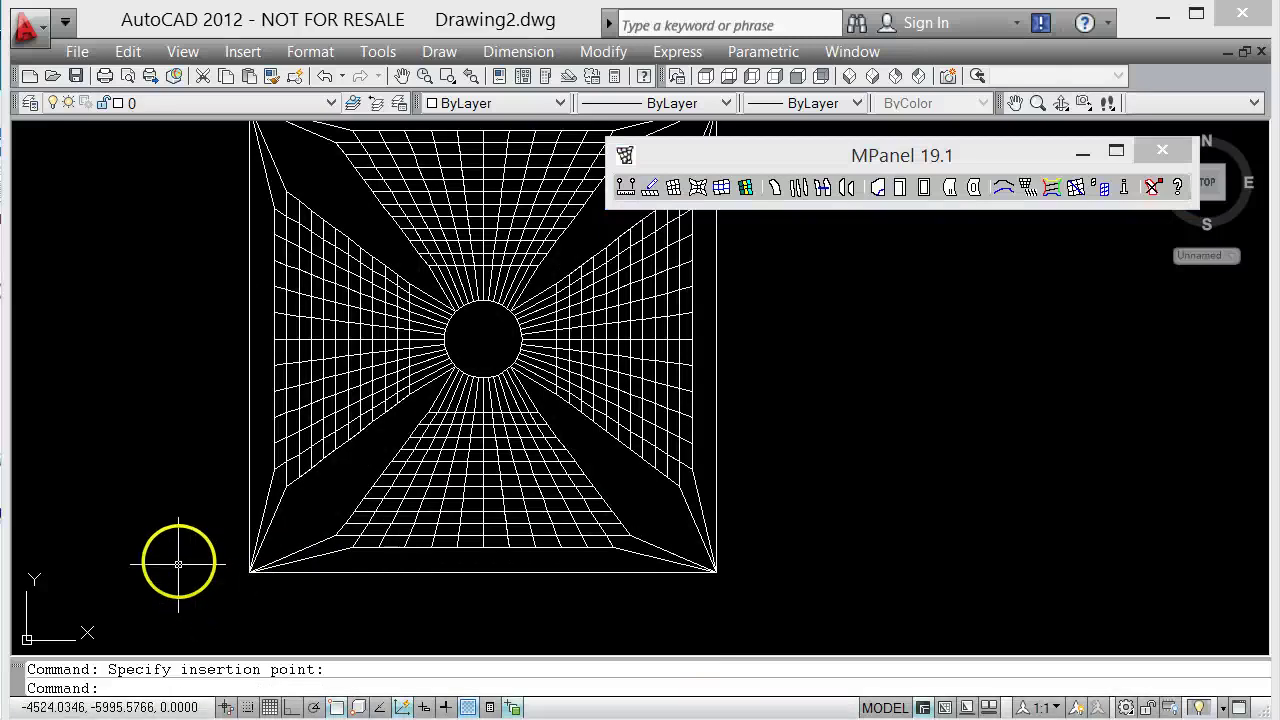
scroll(182, 550, down, 2)
scroll(222, 474, down, 2)
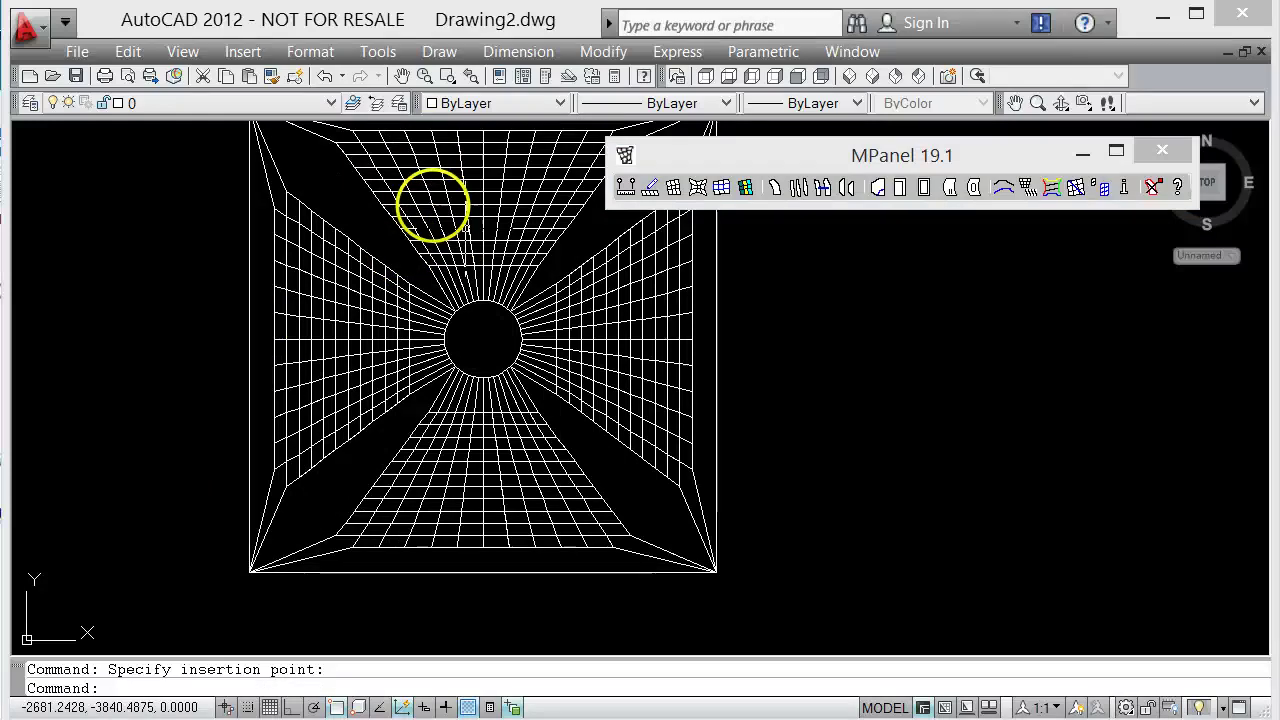
click(706, 77)
scroll(120, 290, down, 1)
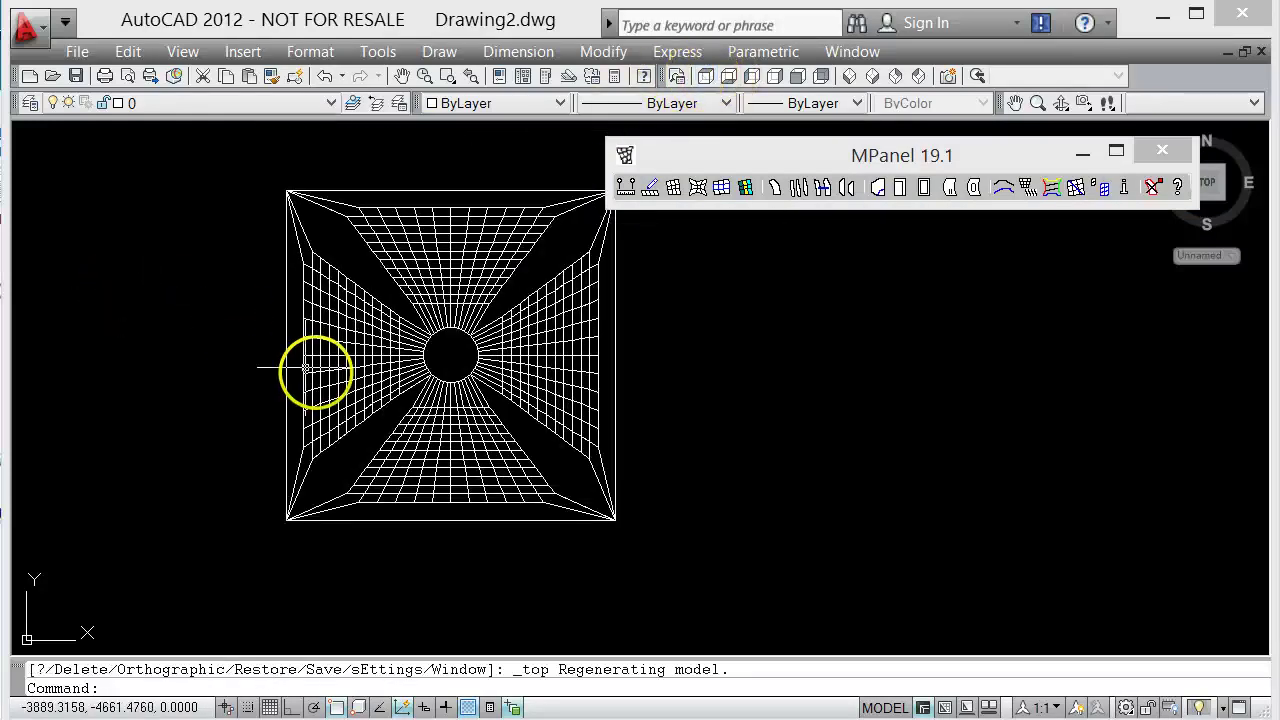
Draw a diagonal line across the conic's square base from its lower-left corner to its upper-right corner
click(440, 52)
click(452, 106)
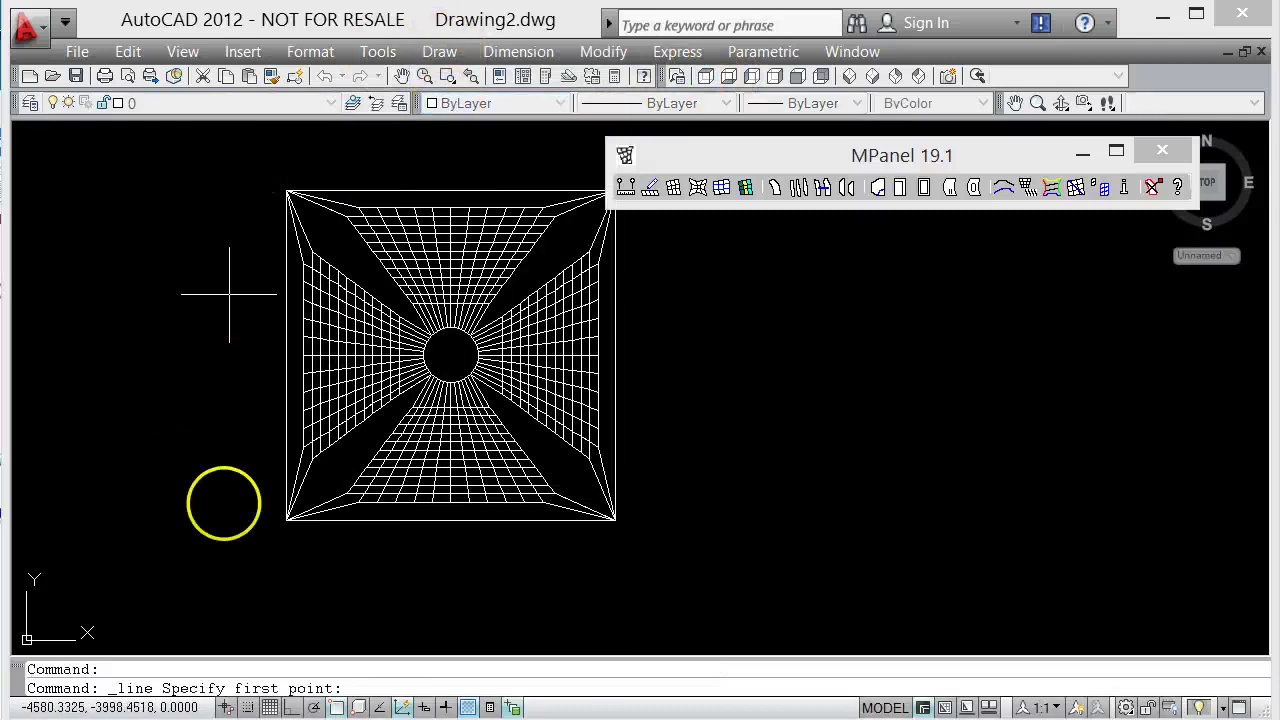
click(287, 520)
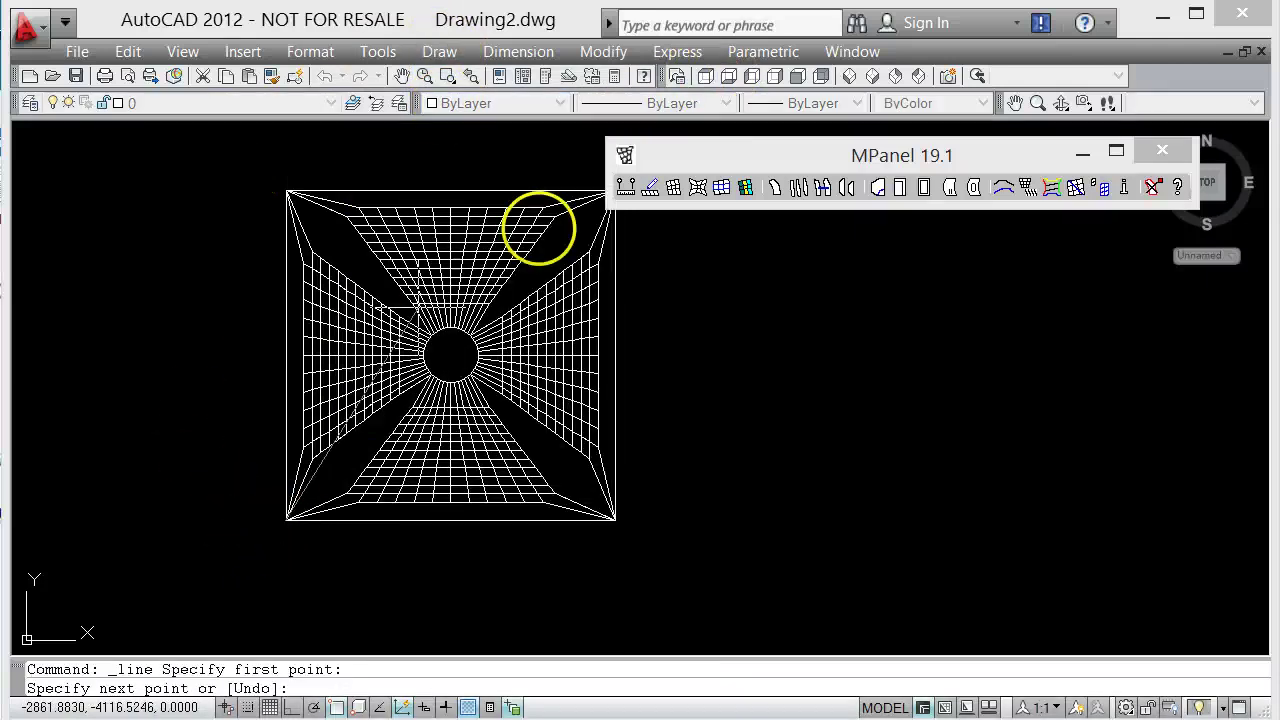
scroll(207, 270, down, 5)
scroll(334, 234, up, 6)
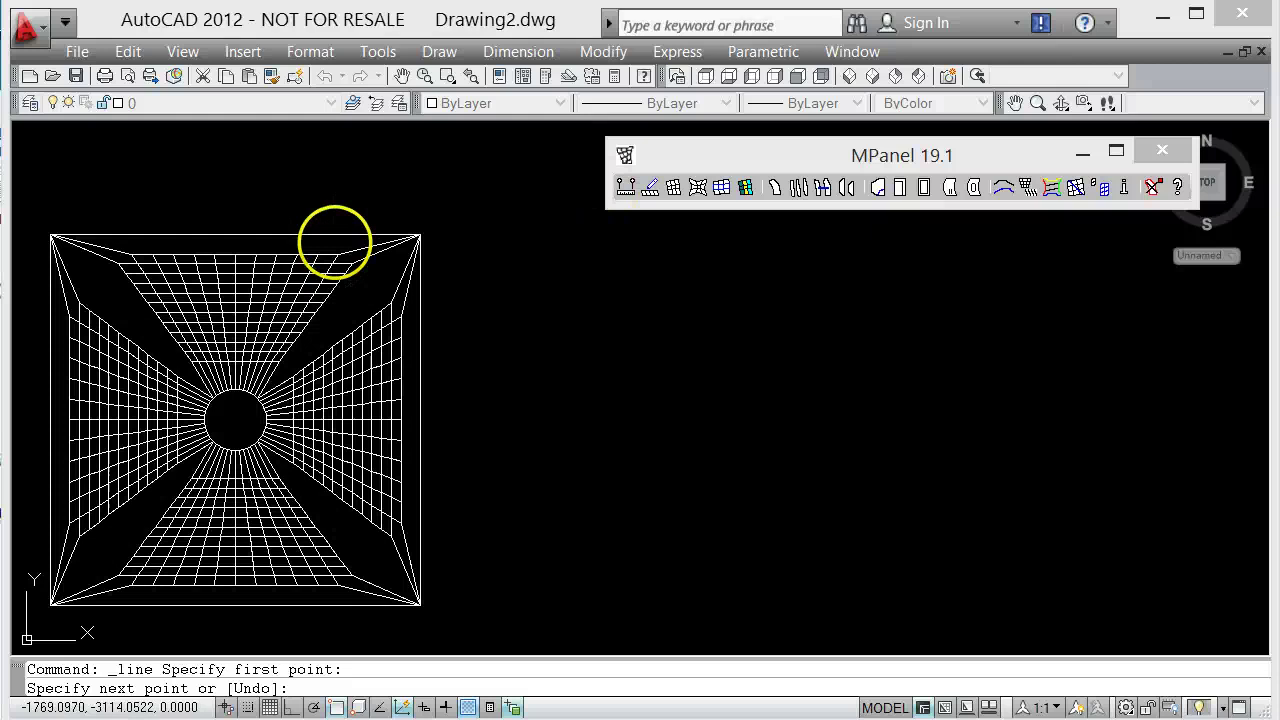
click(453, 230)
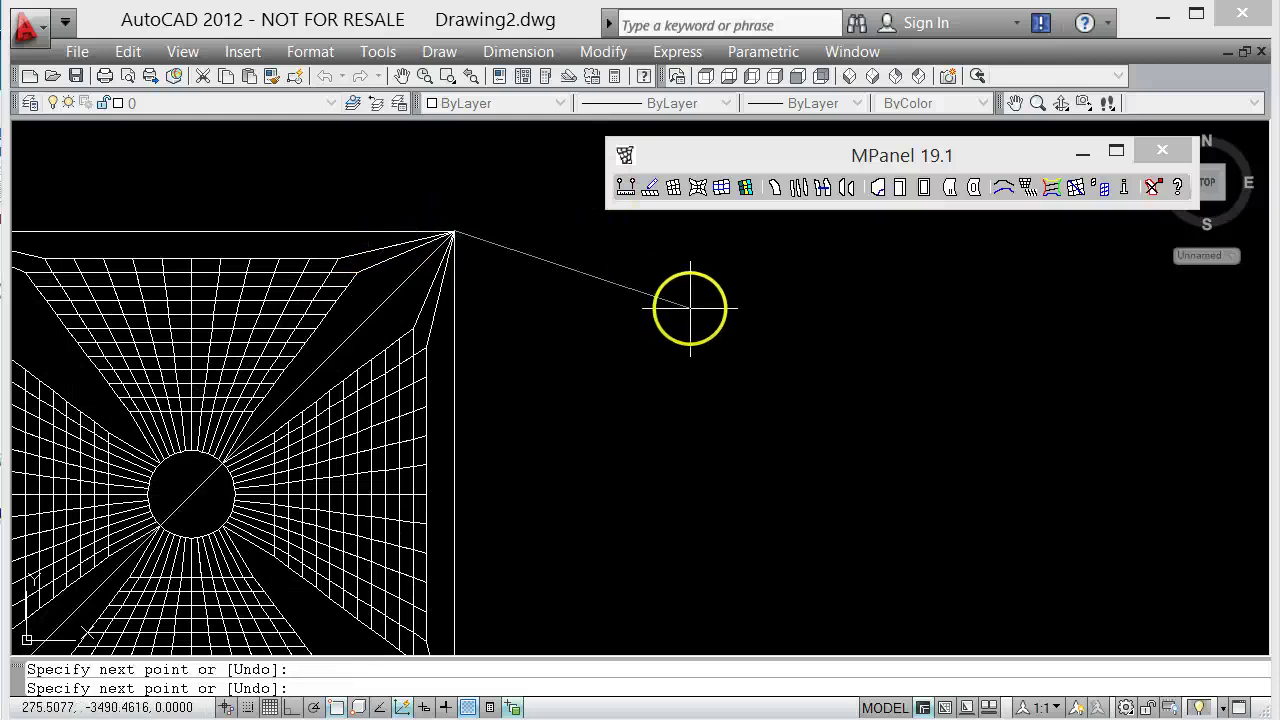
key(Return)
scroll(690, 306, down, 3)
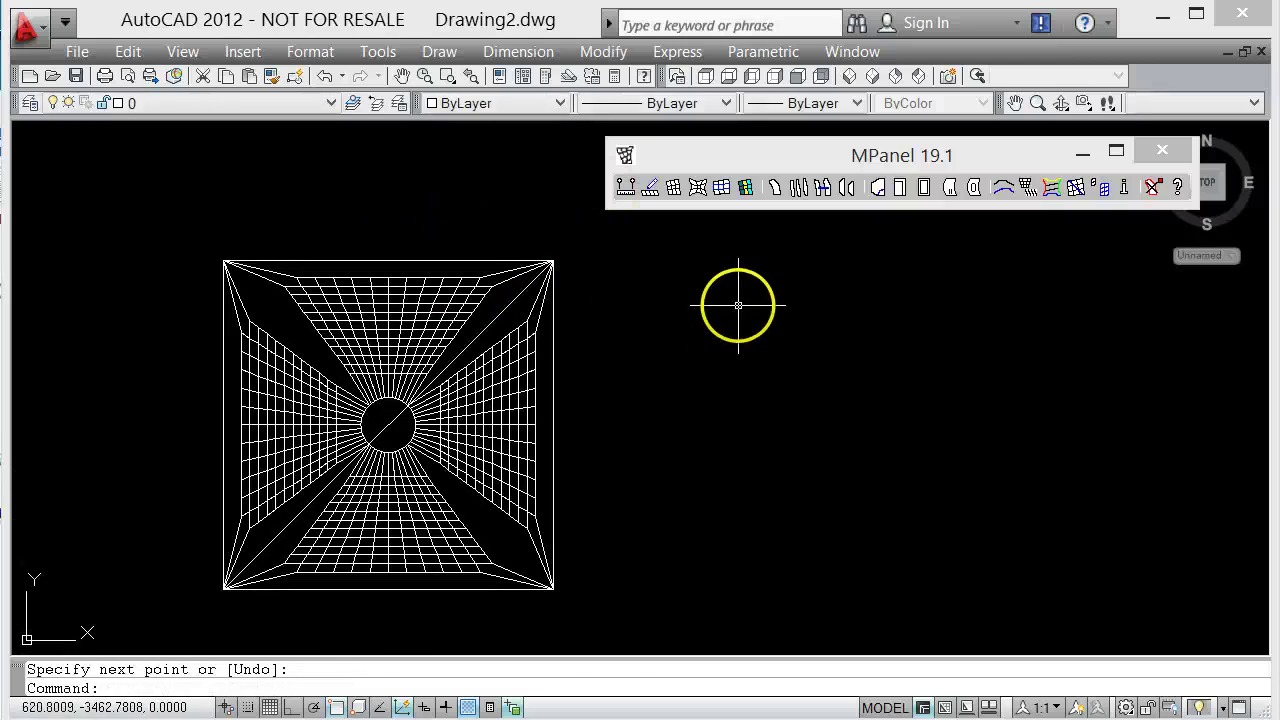
Examine the diagonal line's midpoint inside the central ring and the conic's right-hand mesh by selecting each briefly
scroll(393, 420, up, 5)
click(398, 436)
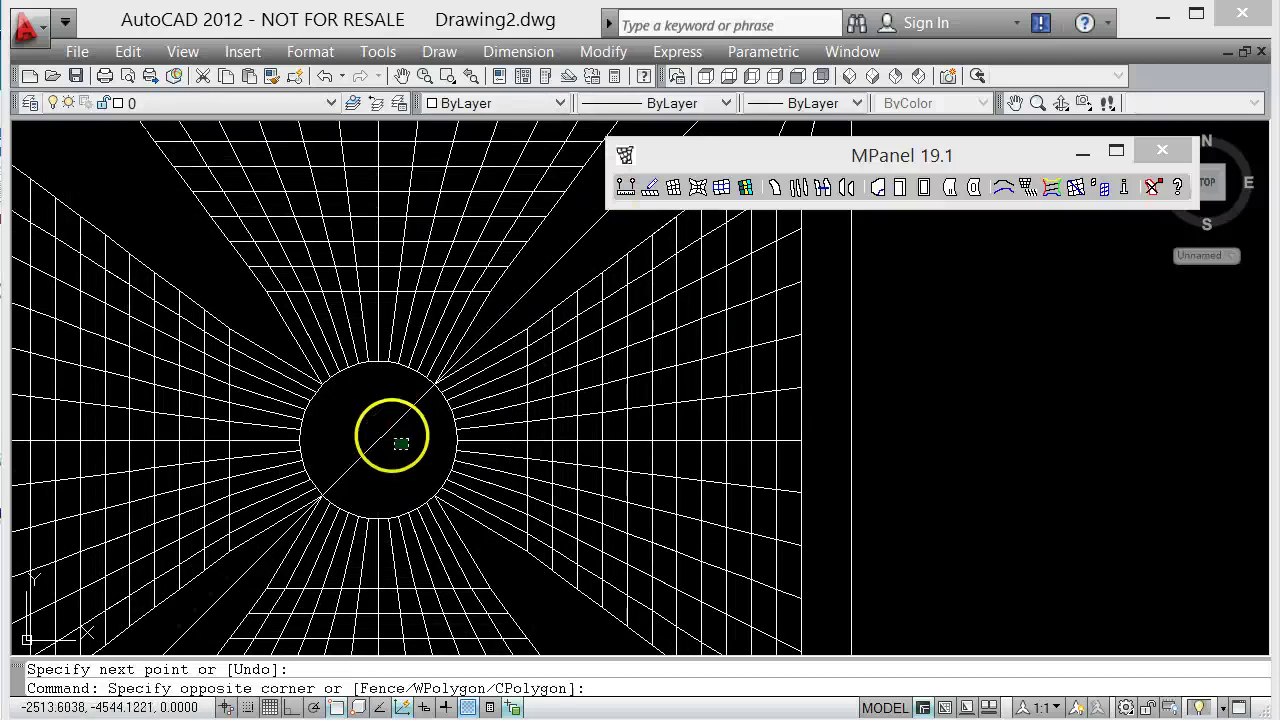
click(362, 421)
scroll(530, 412, down, 4)
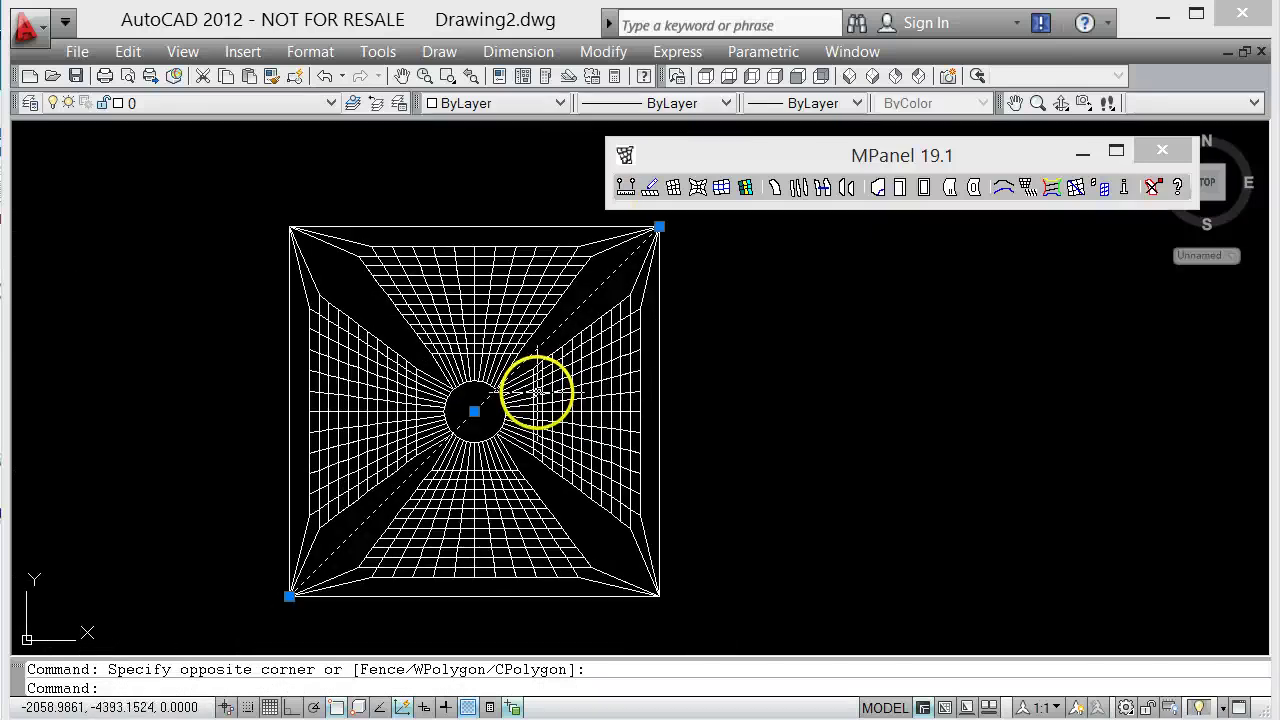
key(Escape)
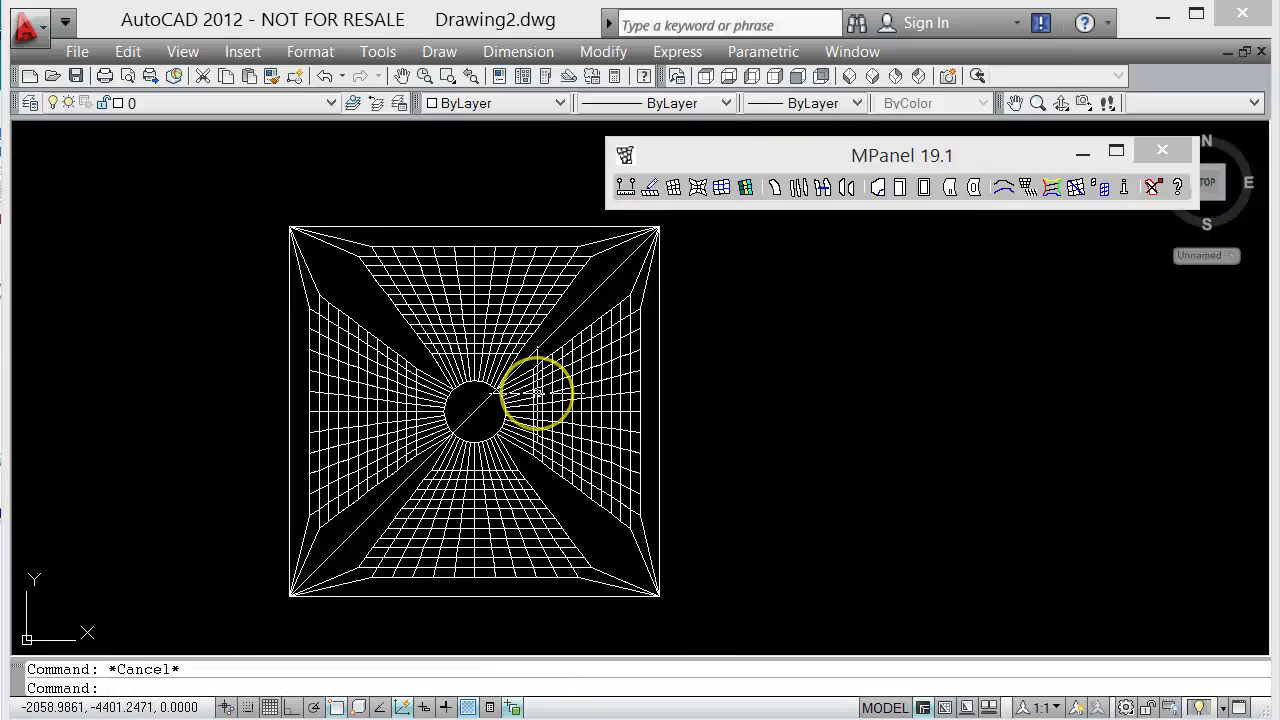
click(537, 393)
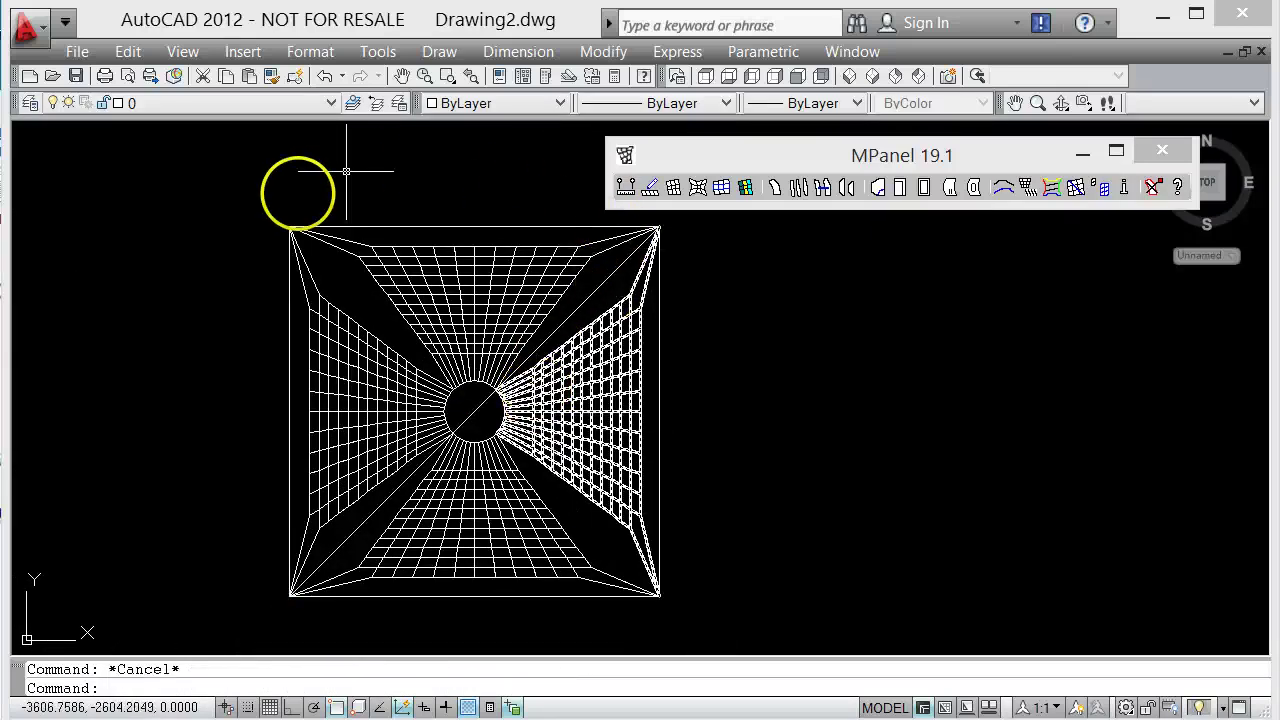
key(Escape)
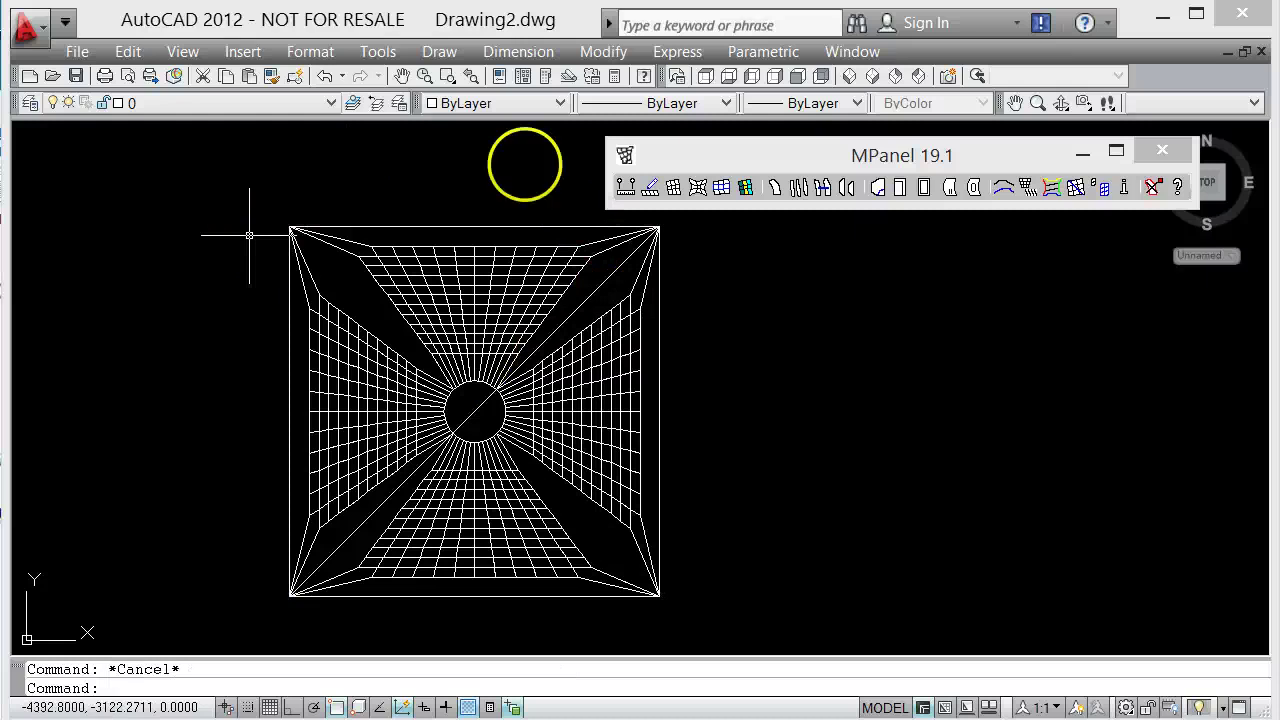
Draw a Center, Start, End arc above the square, centred on the diagonal's midpoint, from the upper-right to the upper-left corner
drag(733, 160, 763, 160)
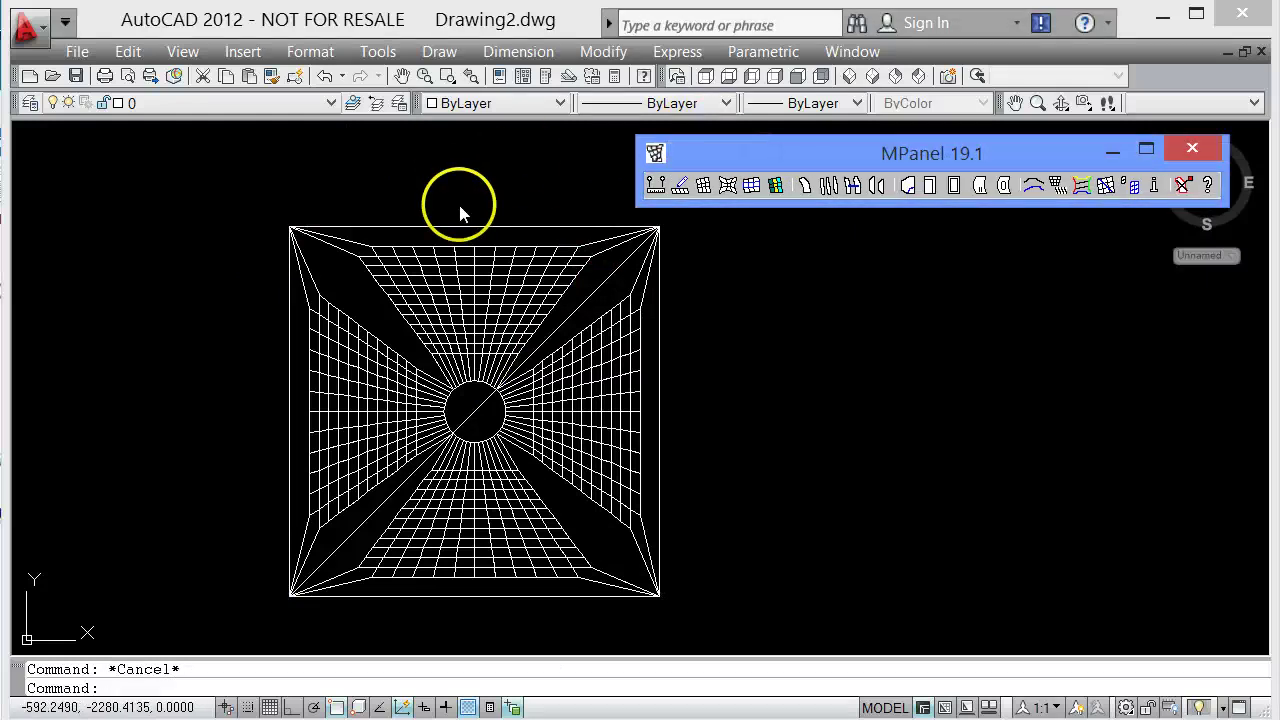
click(436, 55)
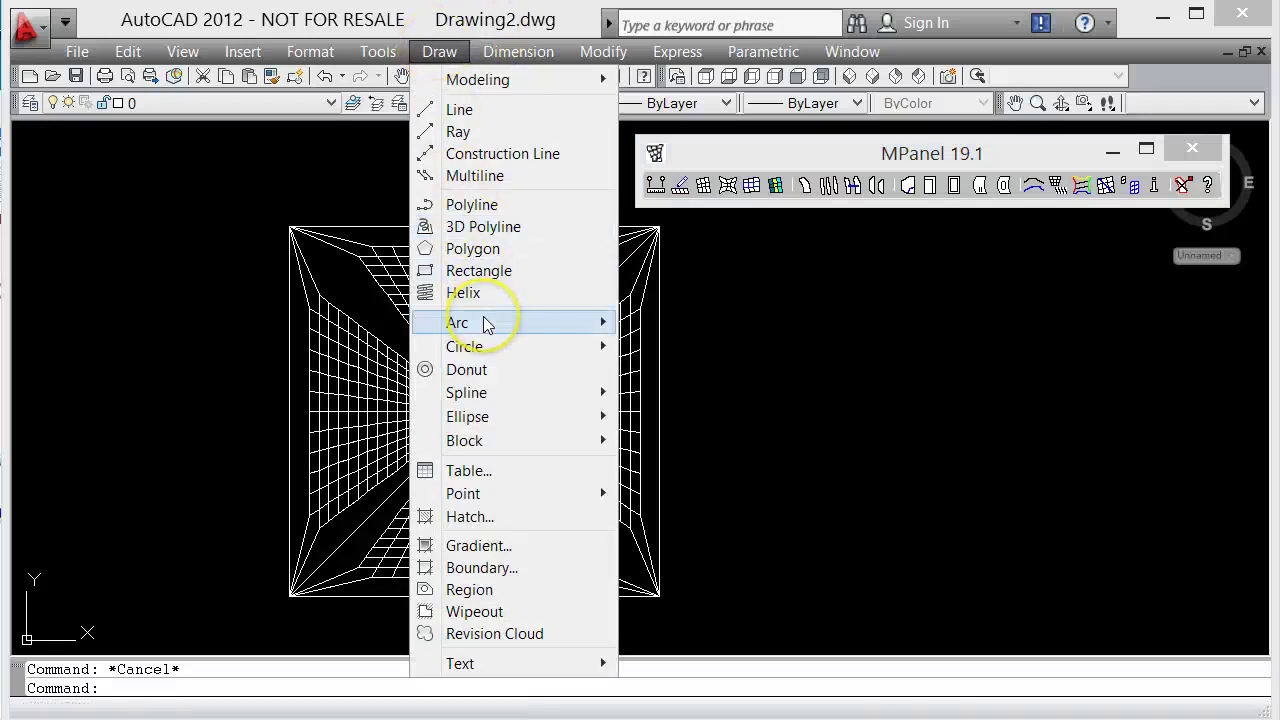
mouse_move(483, 323)
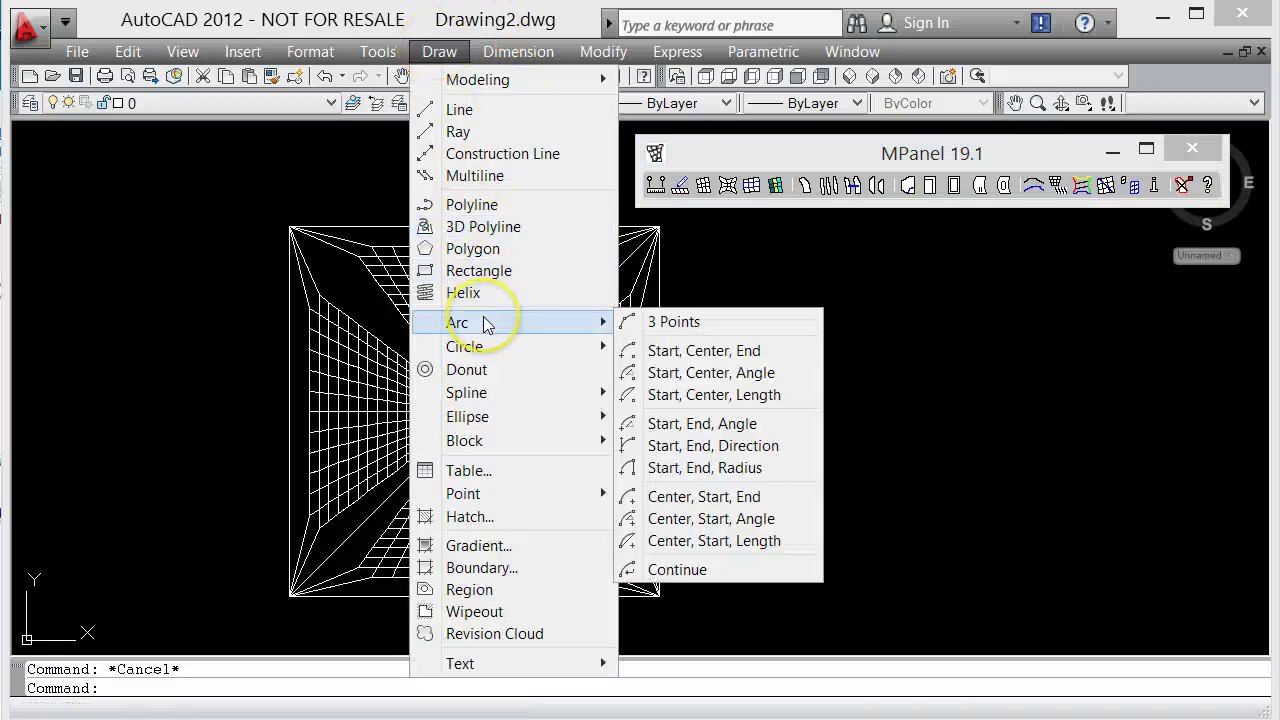
click(698, 505)
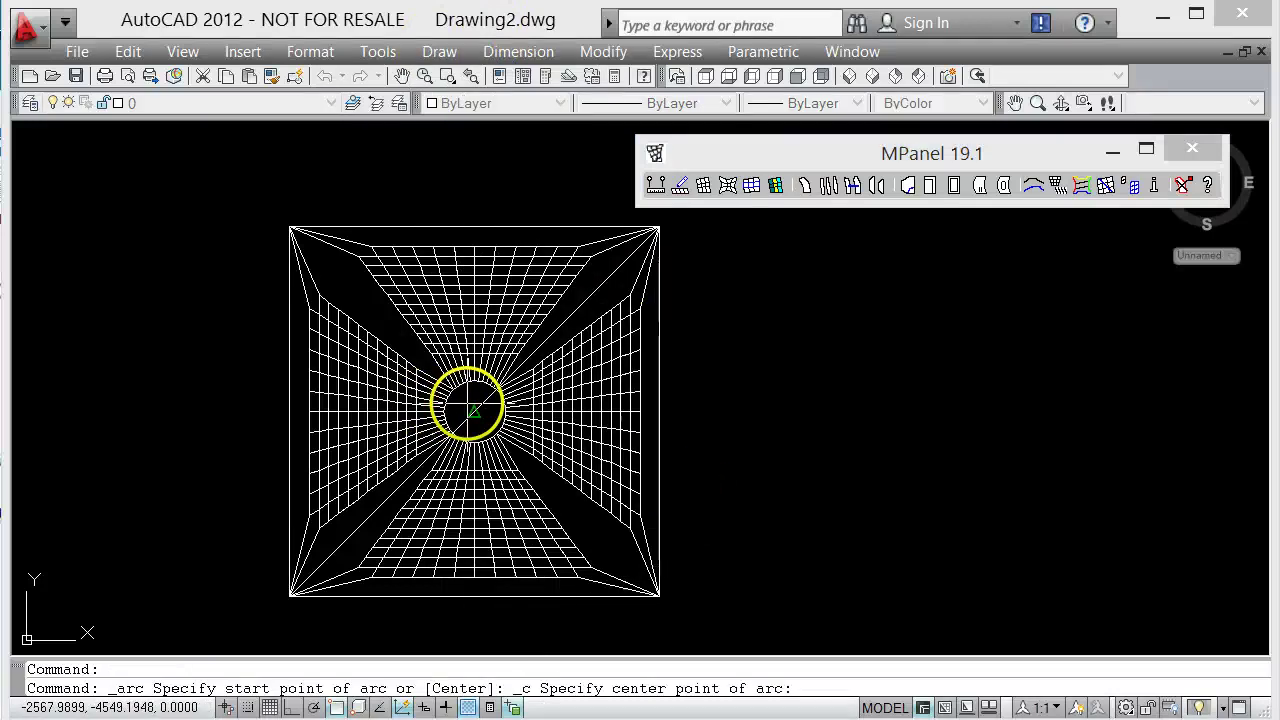
click(472, 409)
scroll(465, 405, down, 2)
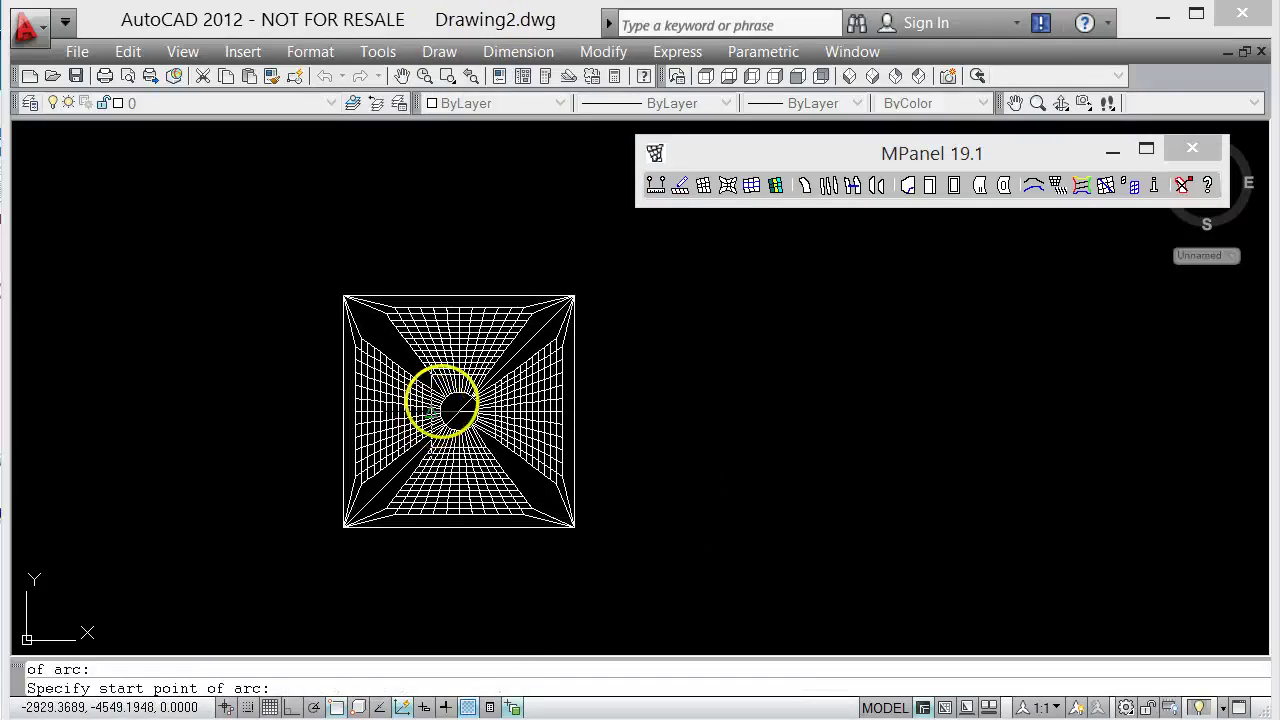
click(575, 295)
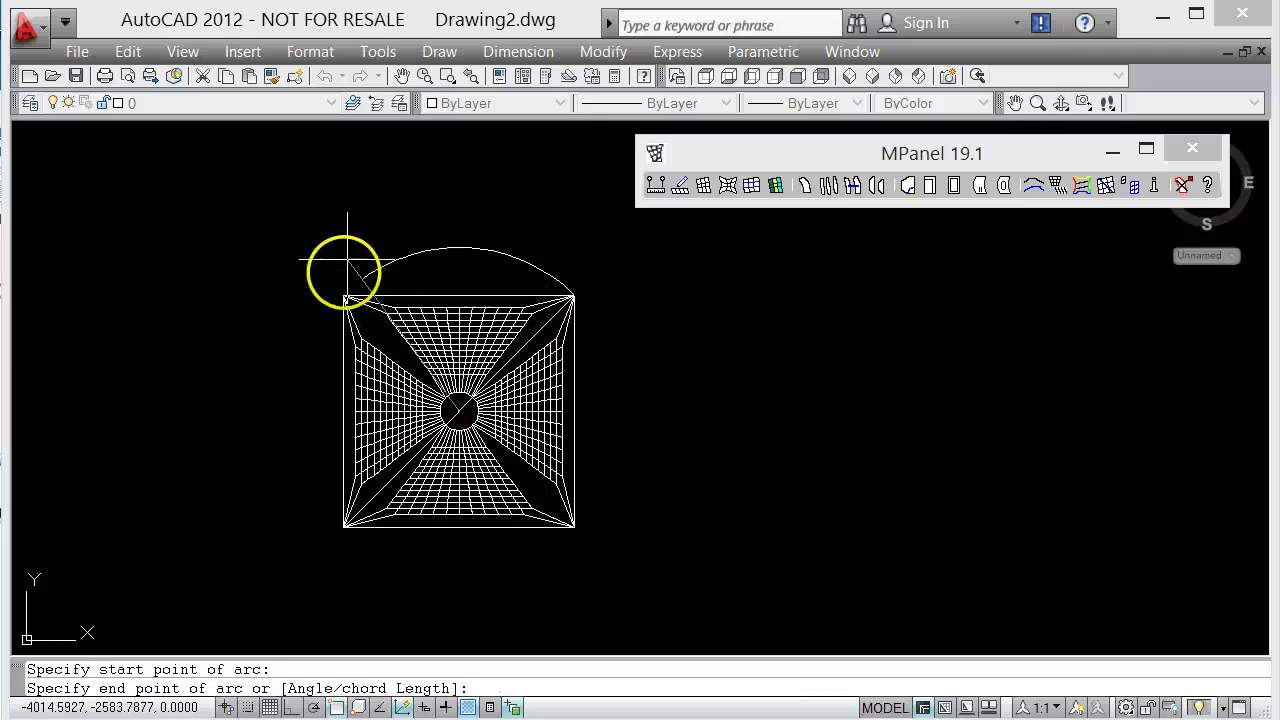
click(343, 298)
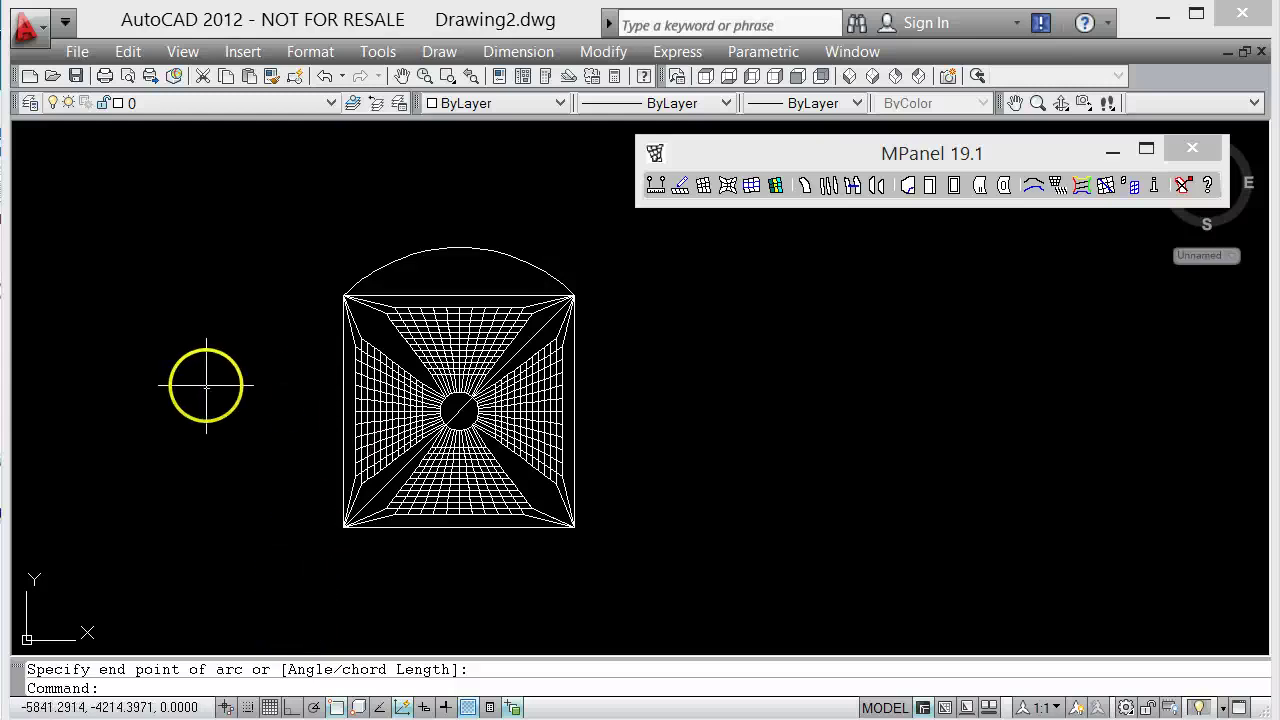
Draw a second arc about the diagonal's midpoint along the square's left side, from the upper-left to the lower-left corner
right_click(208, 389)
click(247, 402)
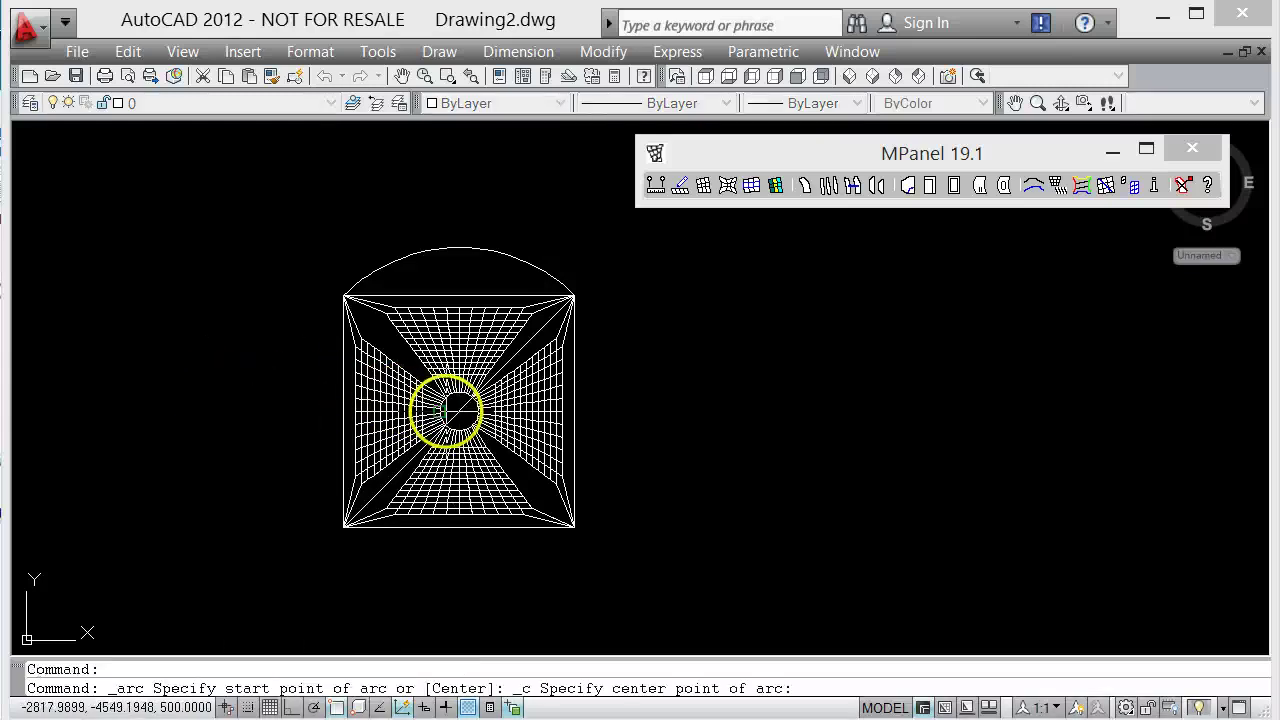
click(458, 410)
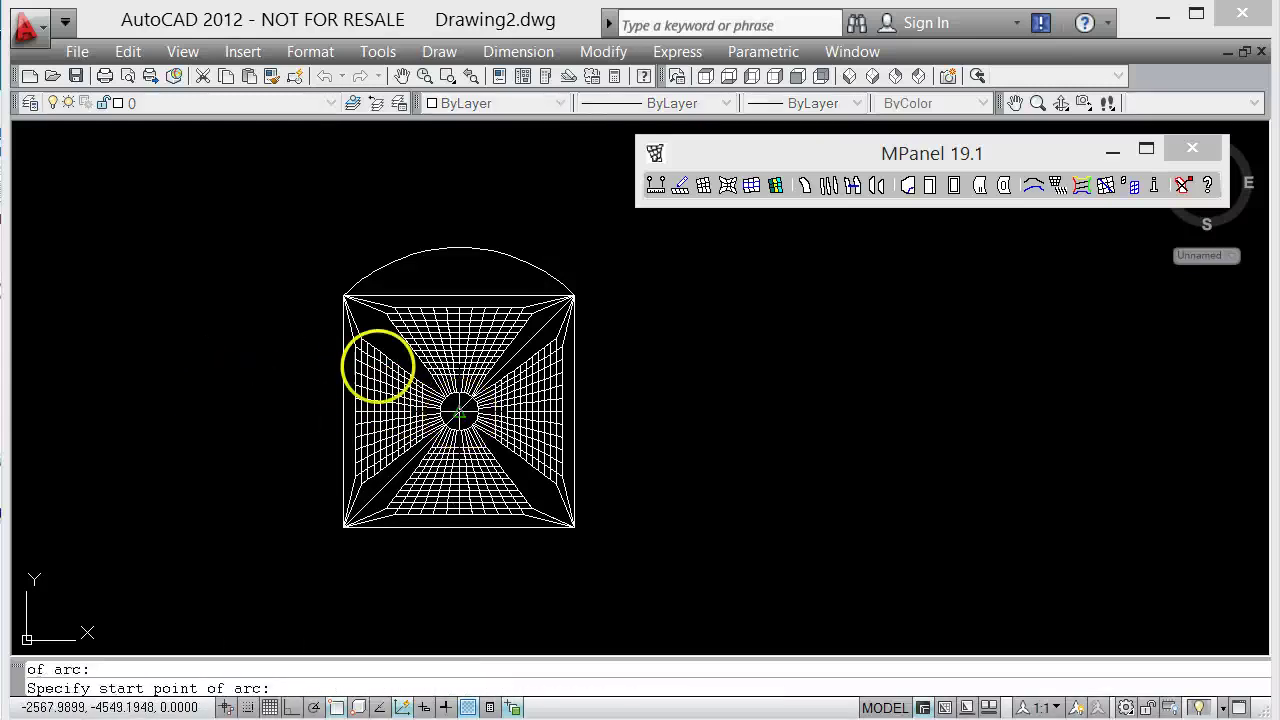
click(343, 296)
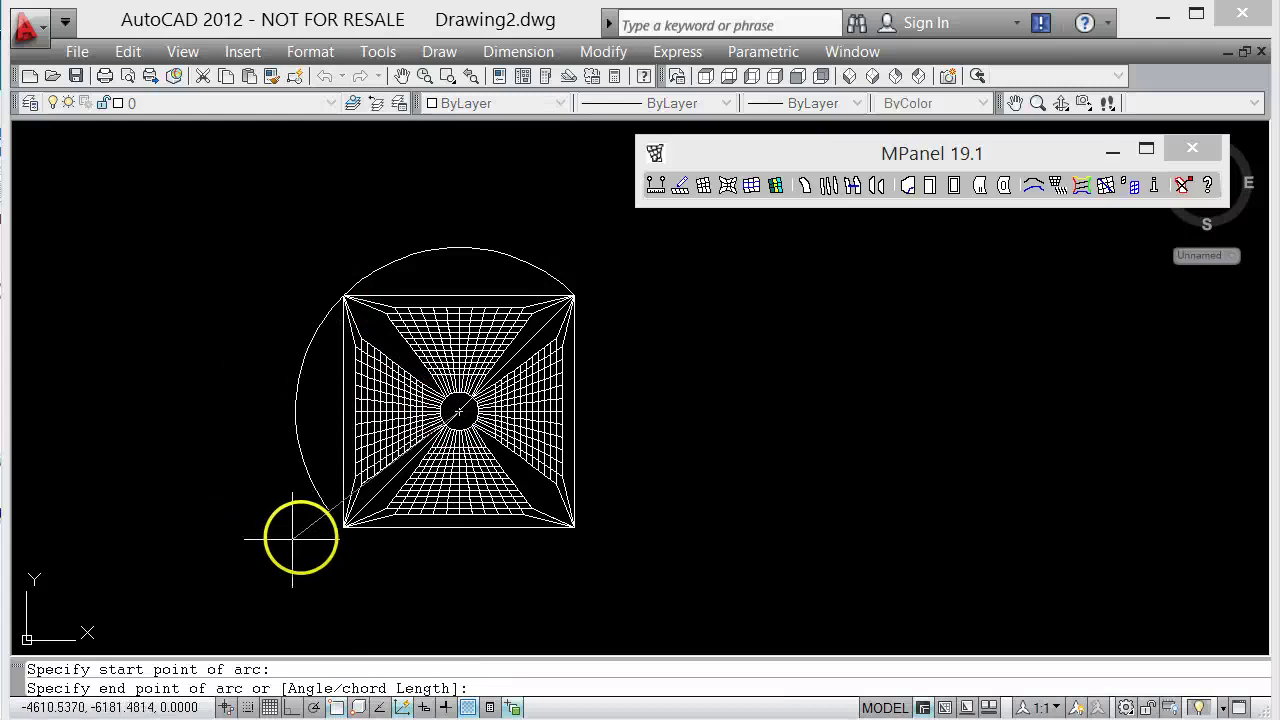
click(343, 524)
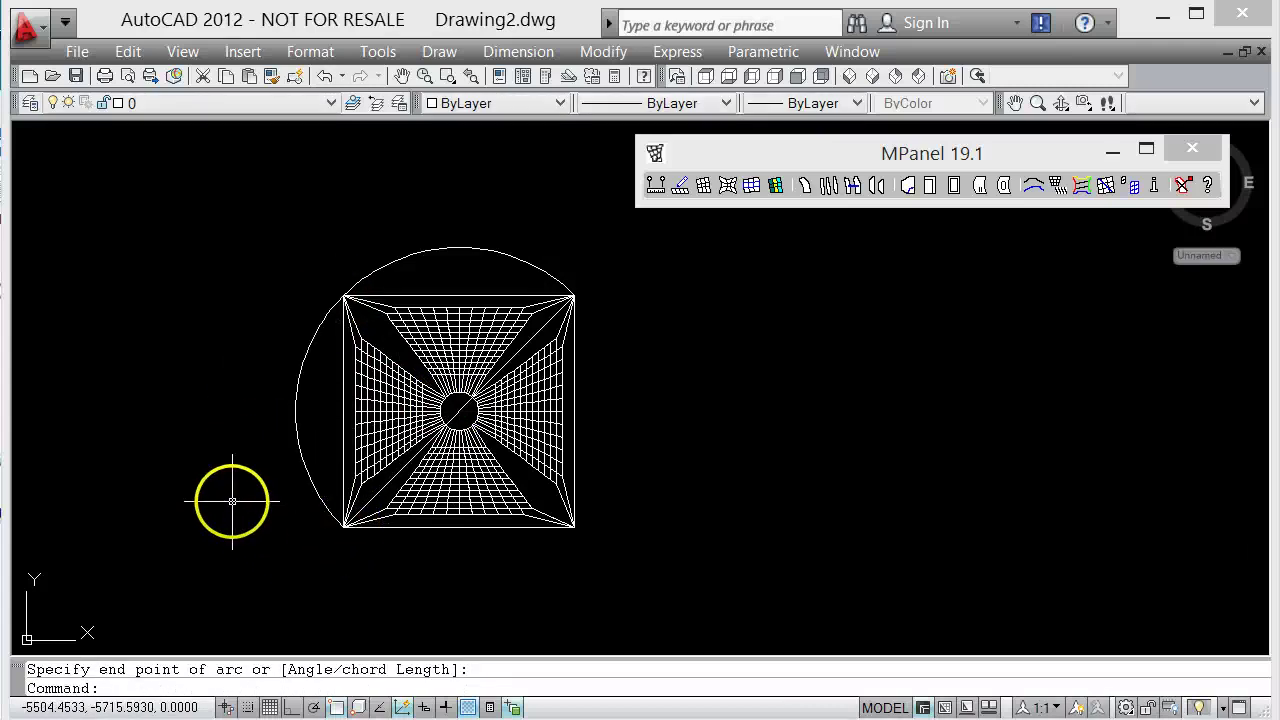
Draw a third arc about the diagonal's midpoint below the square, from the lower-left to the lower-right corner
right_click(231, 506)
click(260, 518)
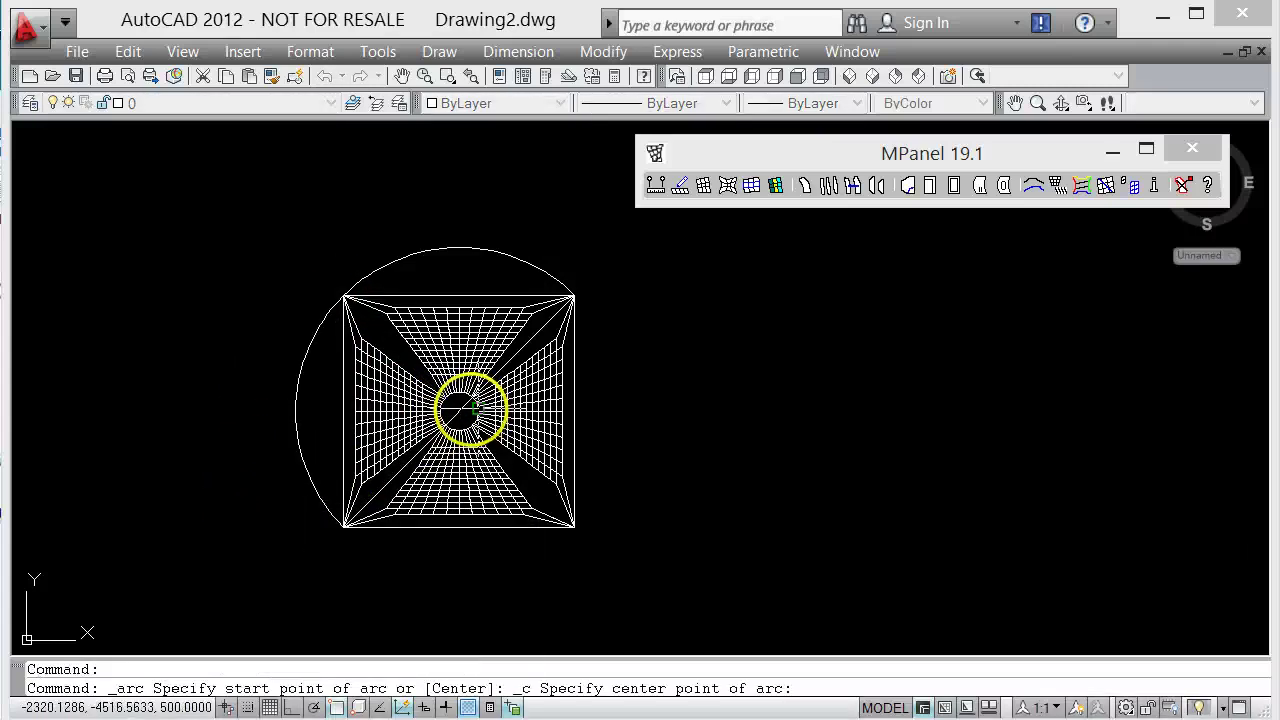
click(458, 410)
scroll(343, 522, up, 4)
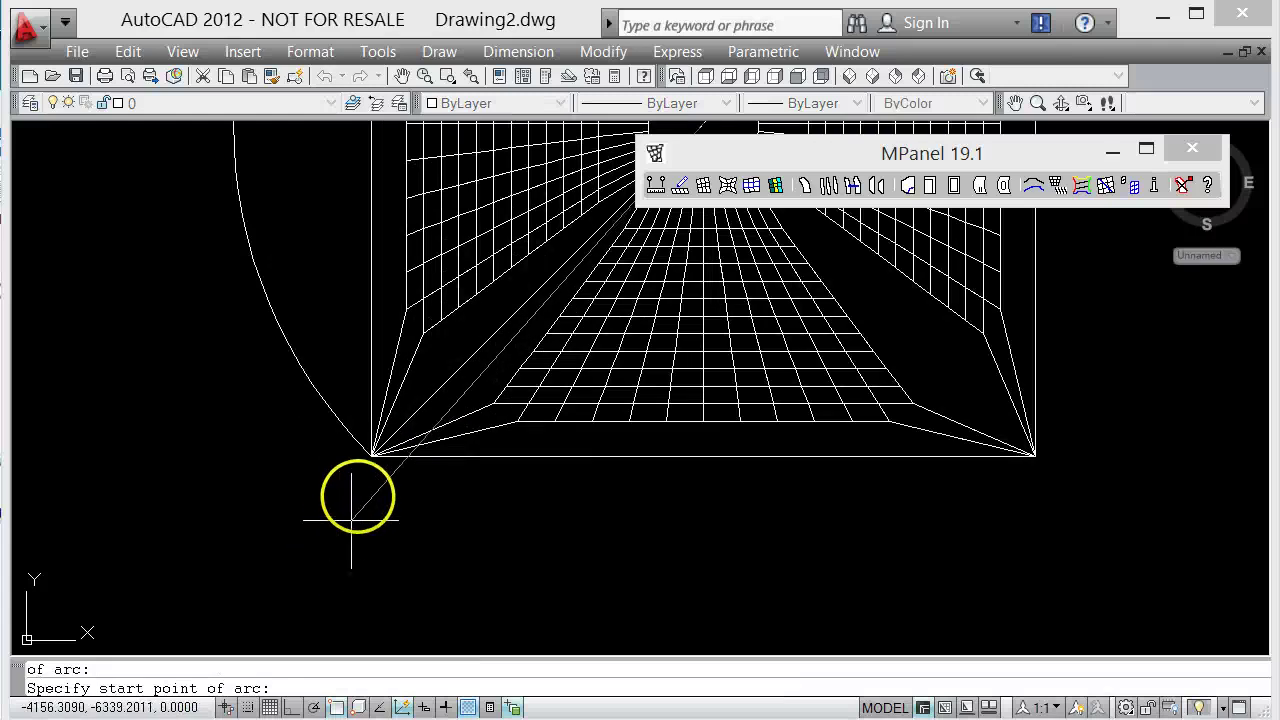
scroll(369, 452, down, 4)
click(331, 466)
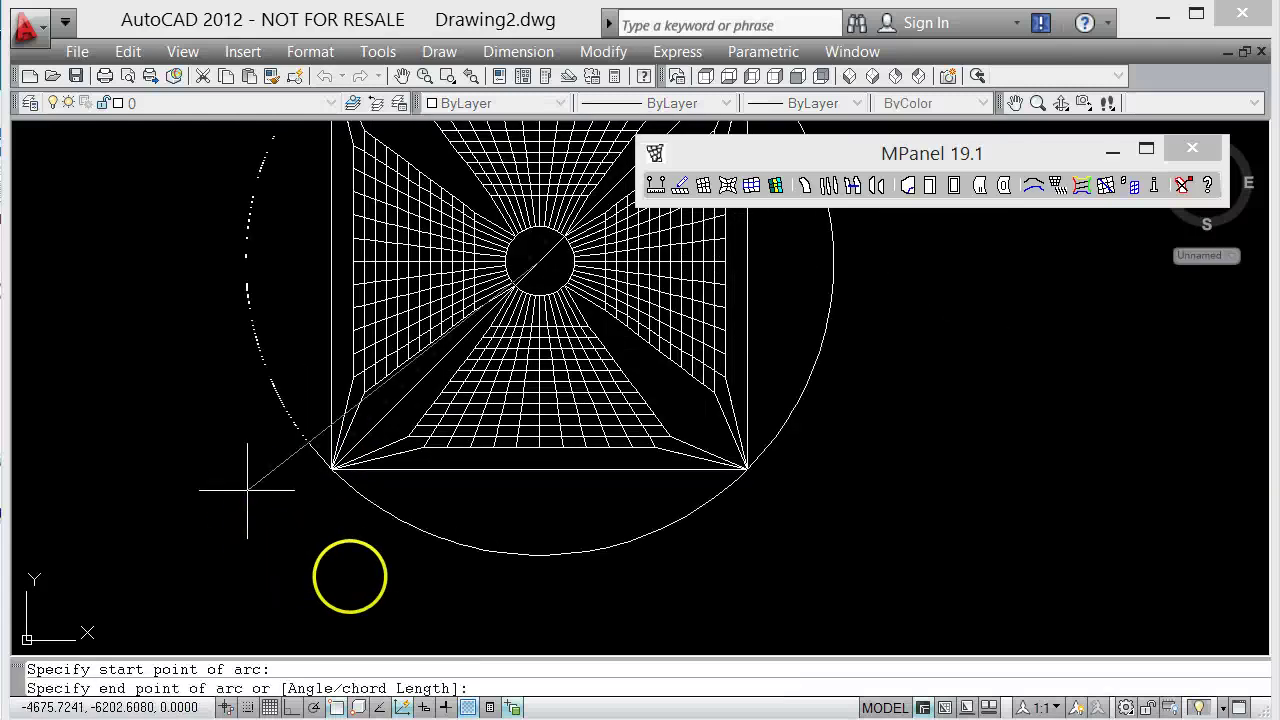
click(747, 464)
scroll(270, 490, down, 4)
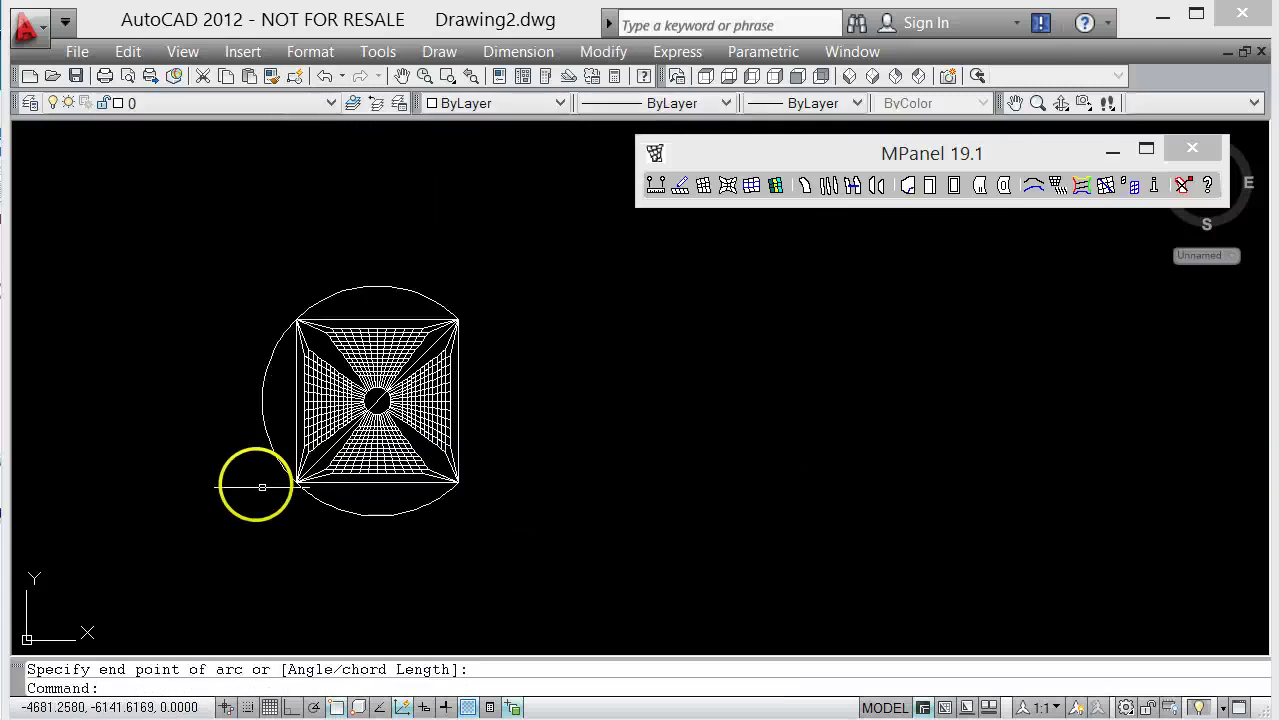
Draw a fourth Center, Start, End arc about the diagonal's midpoint along the square's right side, from the lower-right to the upper-right corner
right_click(534, 381)
key(Escape)
key(Return)
scroll(343, 388, up, 4)
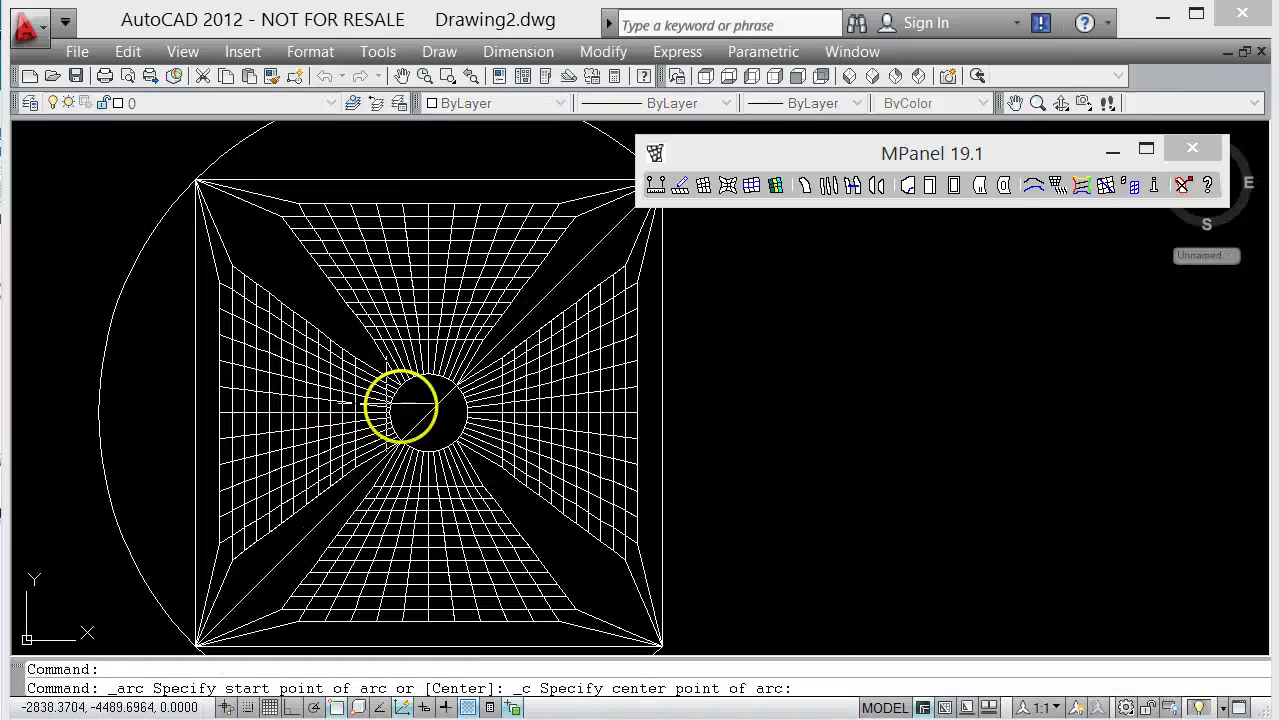
click(426, 411)
scroll(457, 486, down, 4)
scroll(470, 492, up, 6)
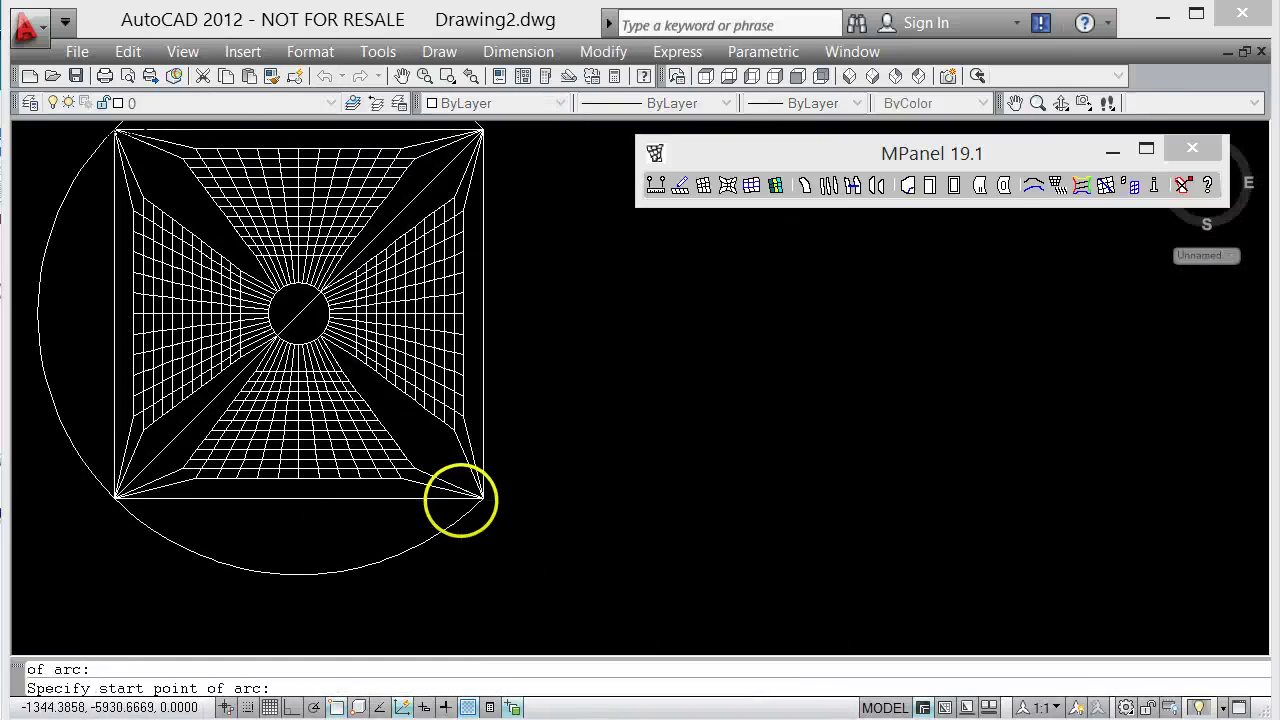
click(470, 491)
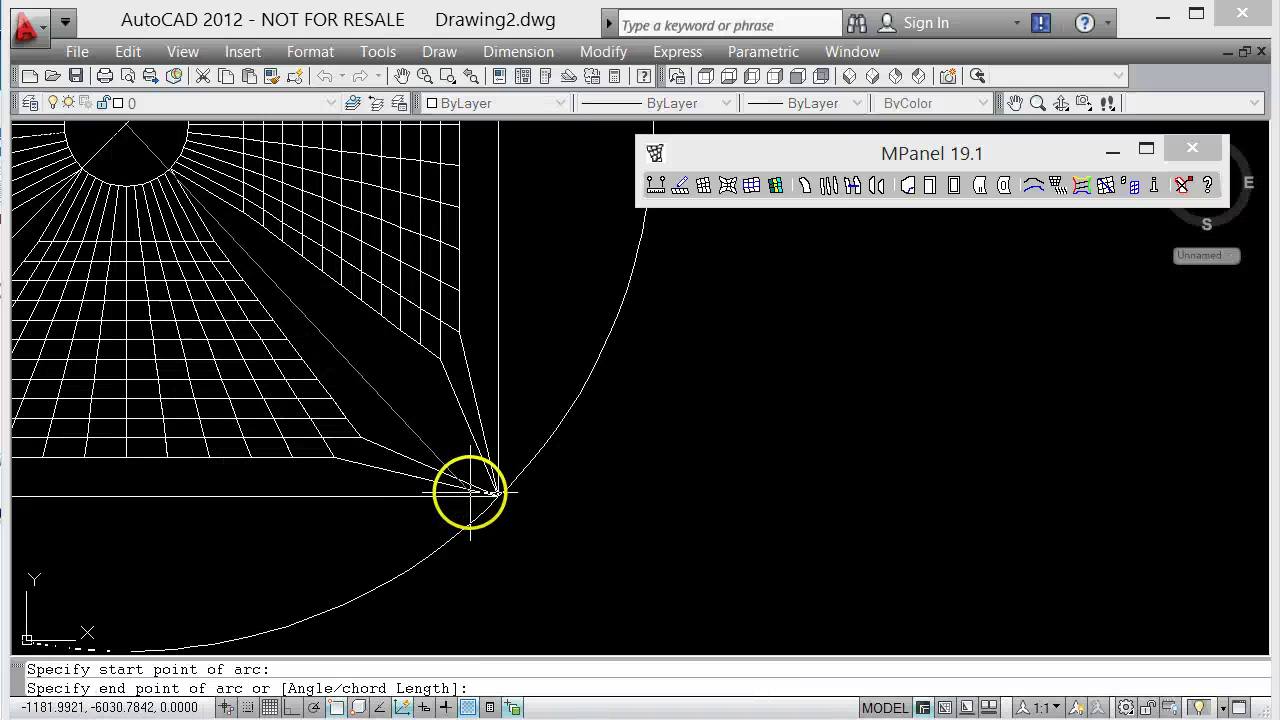
scroll(432, 523, down, 3)
scroll(517, 471, down, 2)
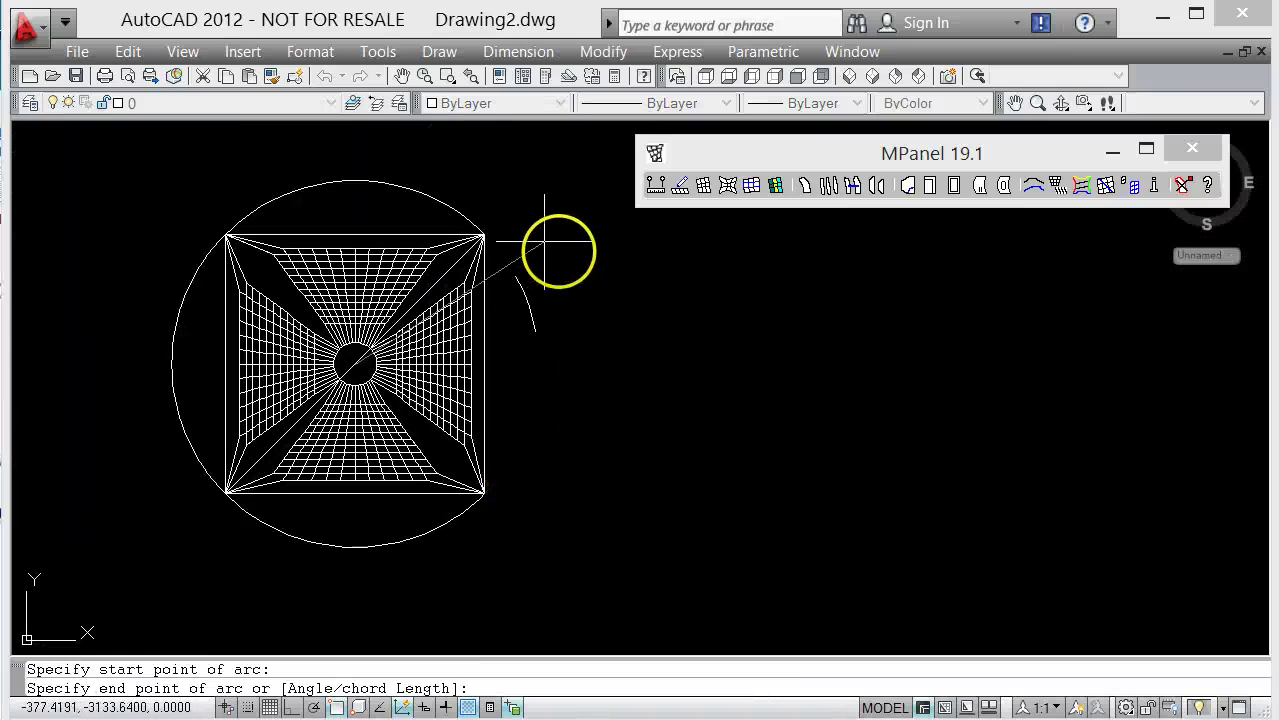
click(484, 234)
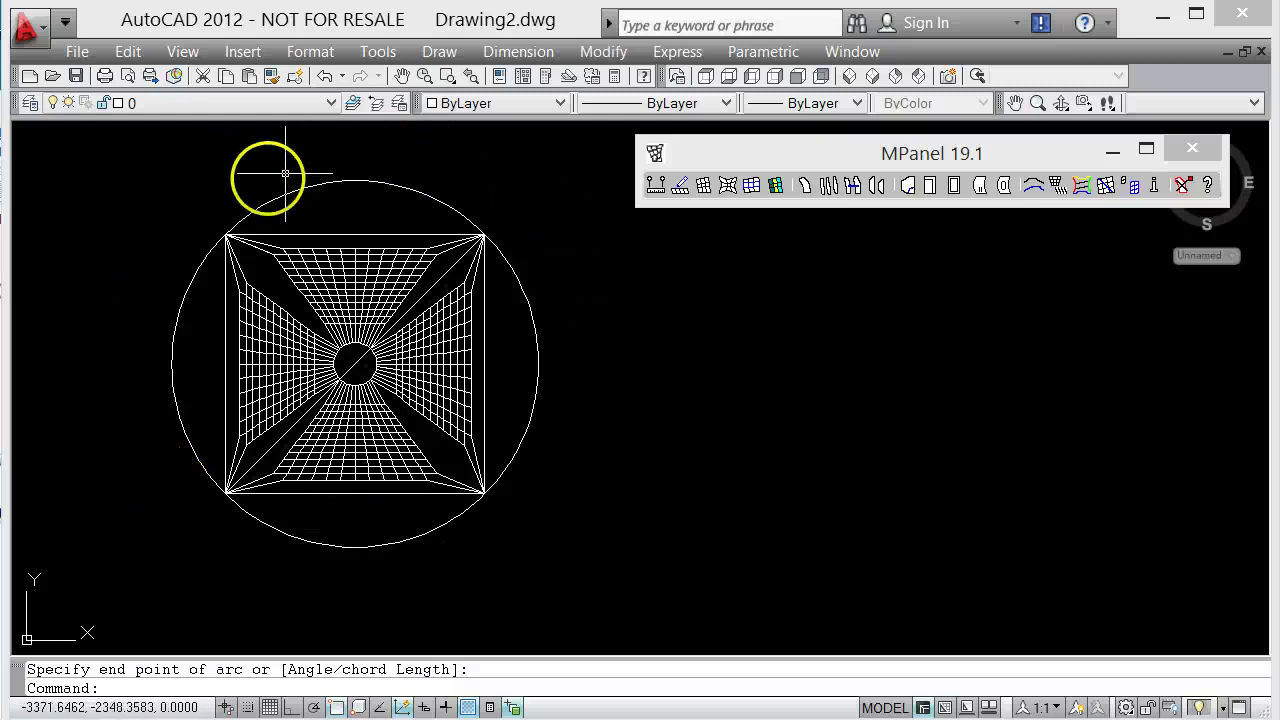
Delete the square base polyline around the conic mesh
scroll(323, 208, up, 3)
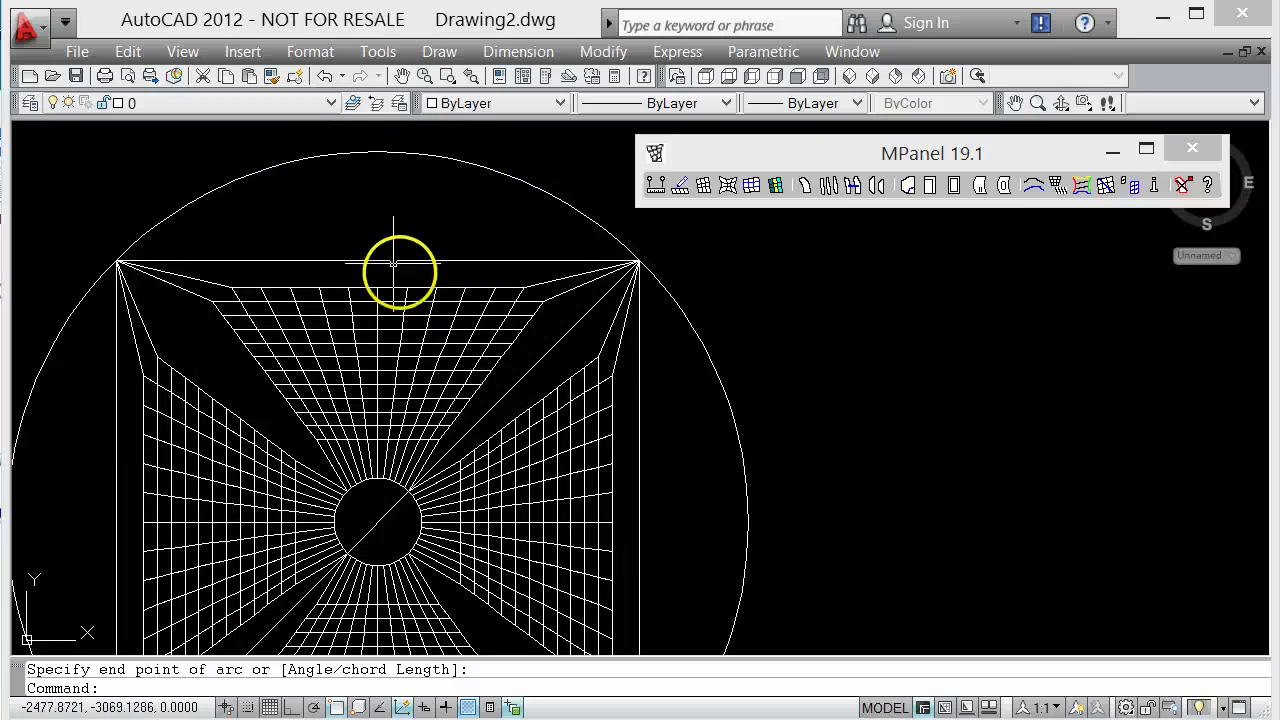
click(403, 276)
click(354, 238)
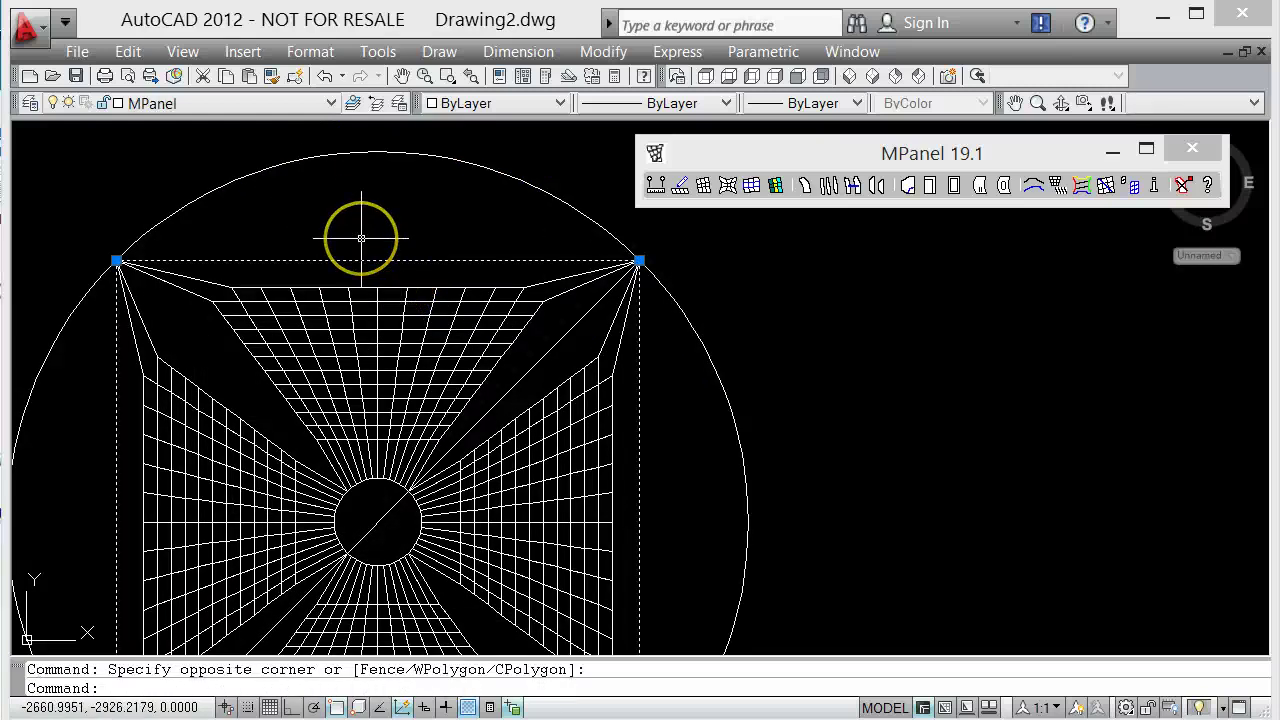
scroll(361, 238, down, 2)
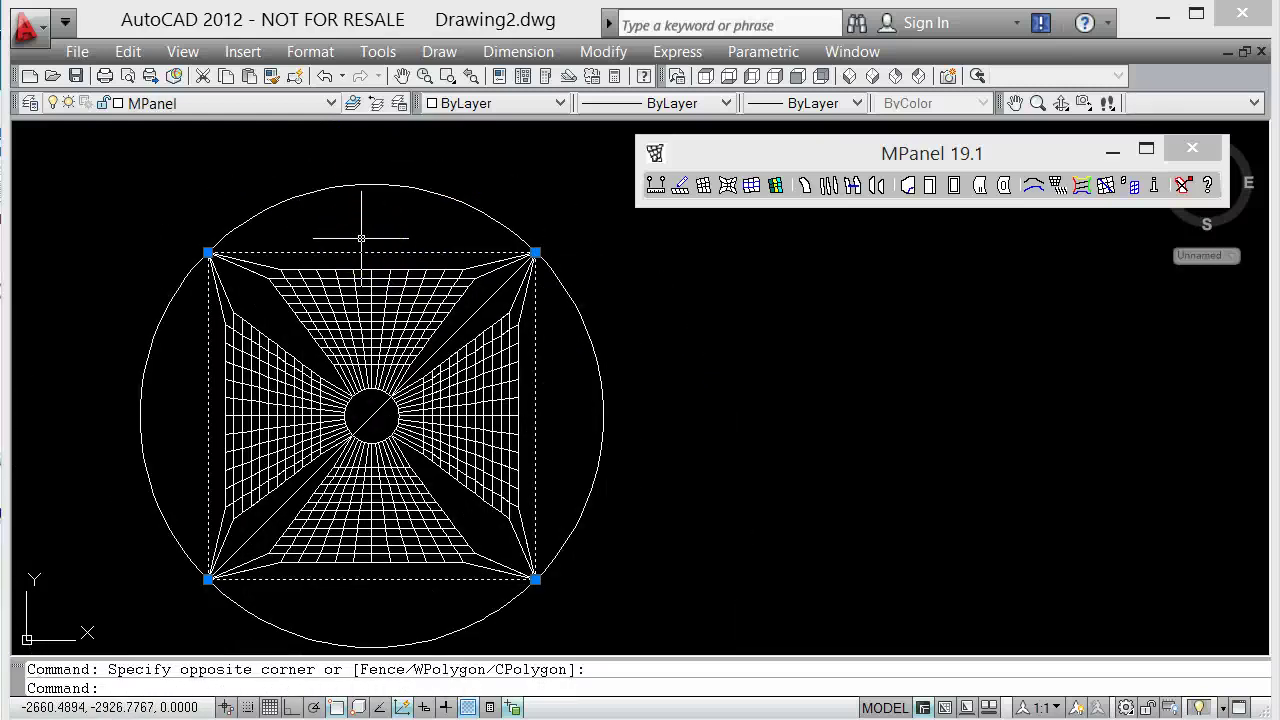
key(Delete)
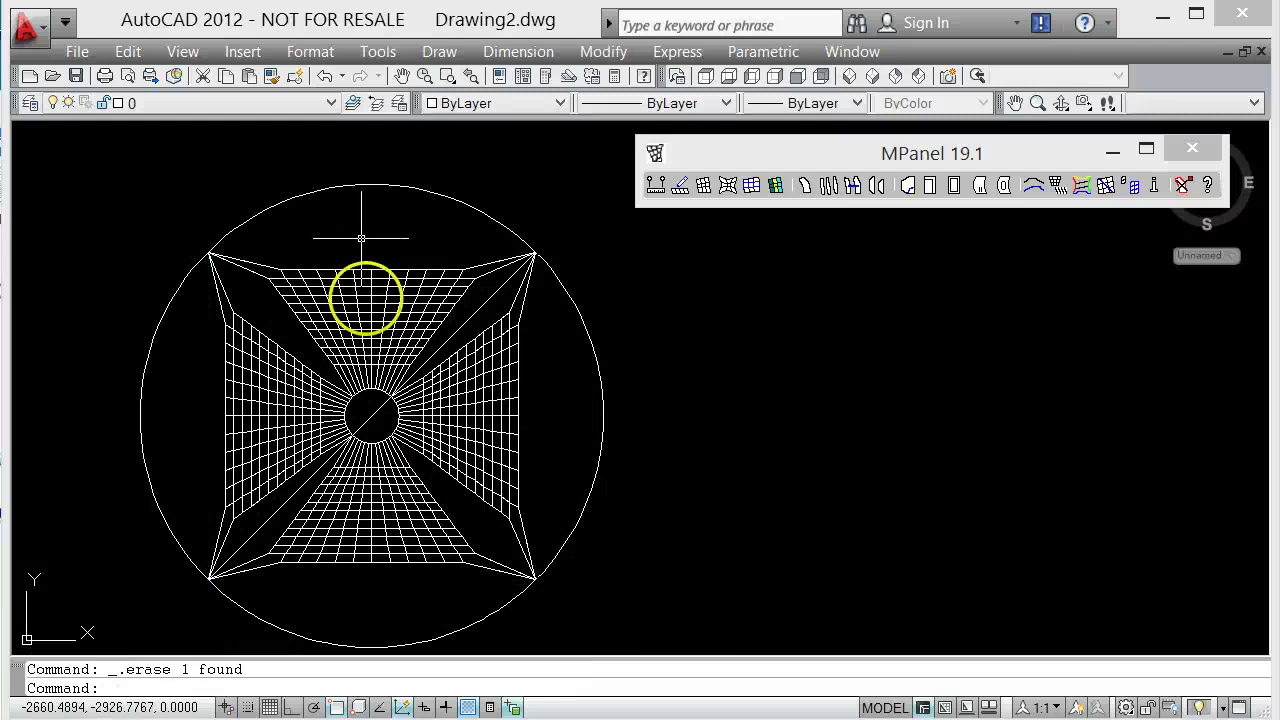
Delete the diagonal line running through the central ring
scroll(386, 377, up, 2)
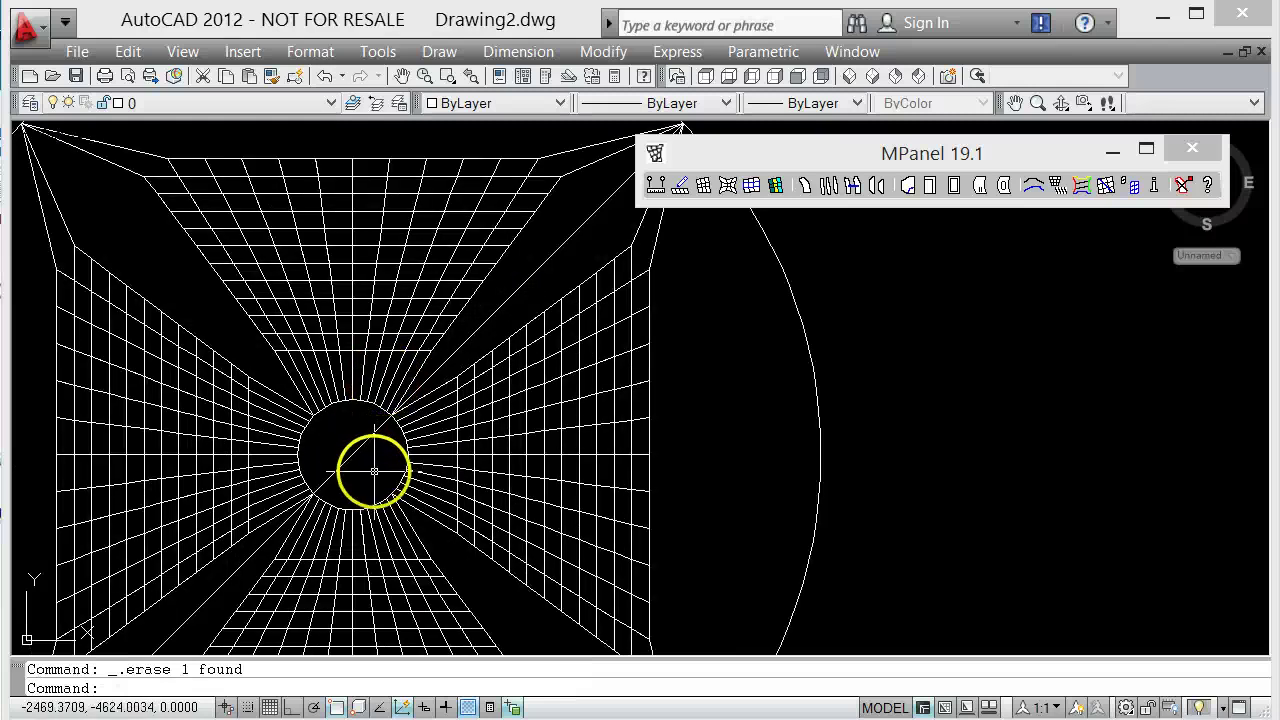
click(350, 457)
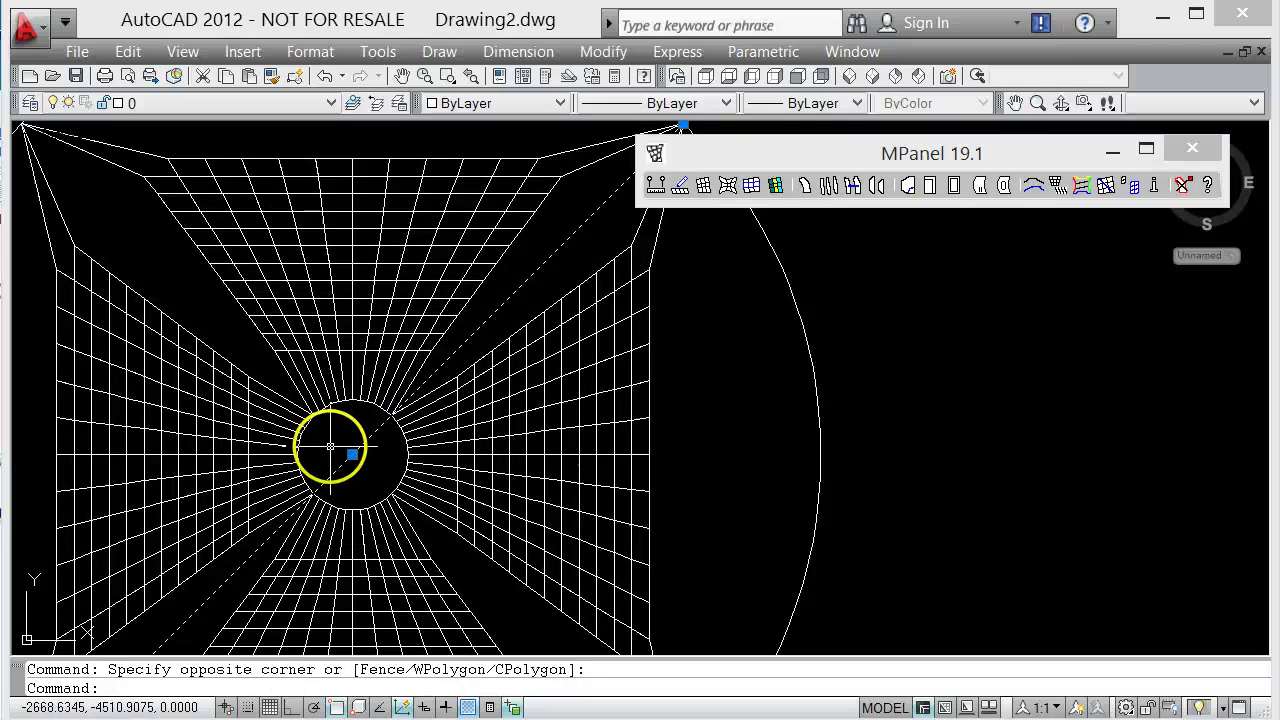
key(Delete)
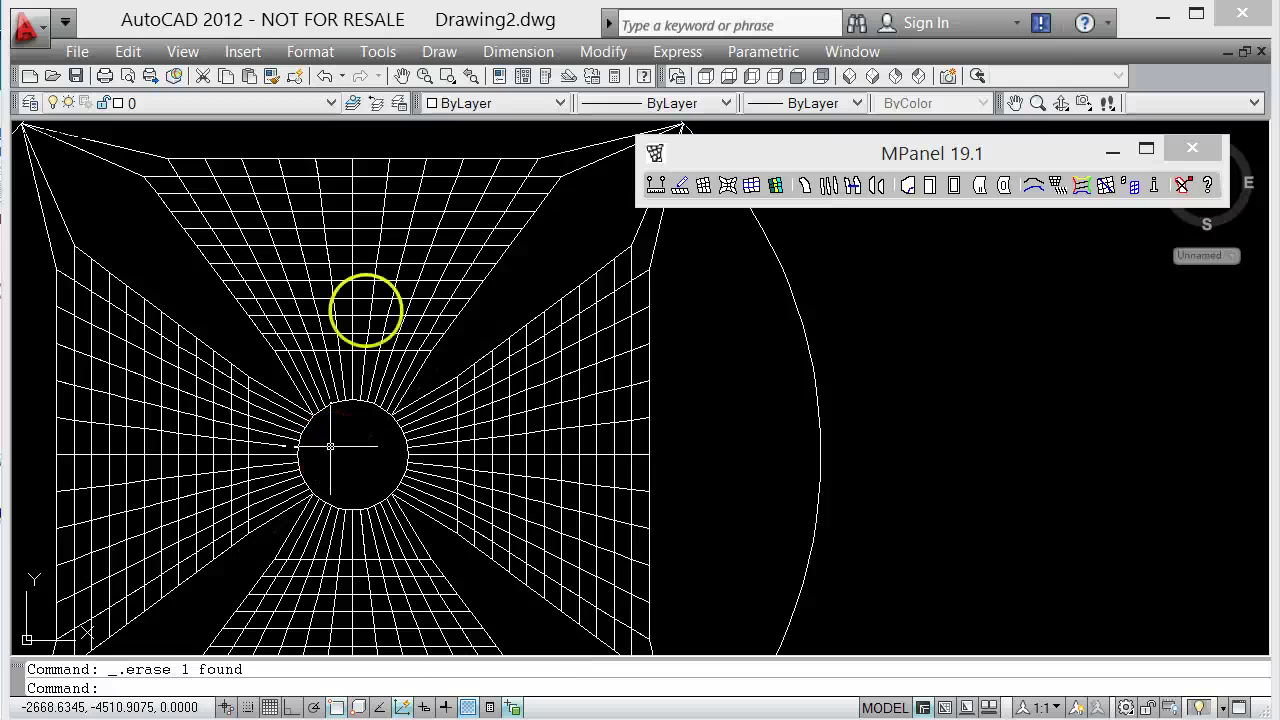
scroll(386, 360, down, 2)
scroll(514, 363, down, 2)
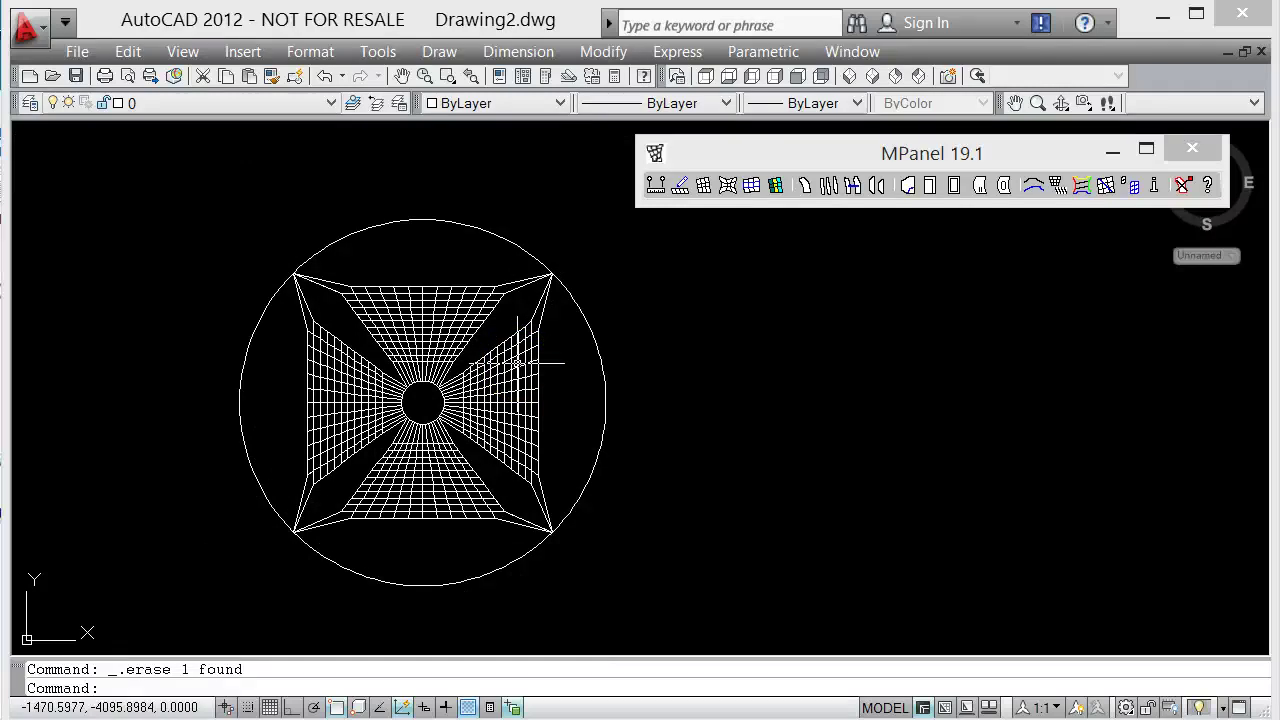
Check the mesh density settings in MPanel's Draw conic options and close them without changes
click(481, 389)
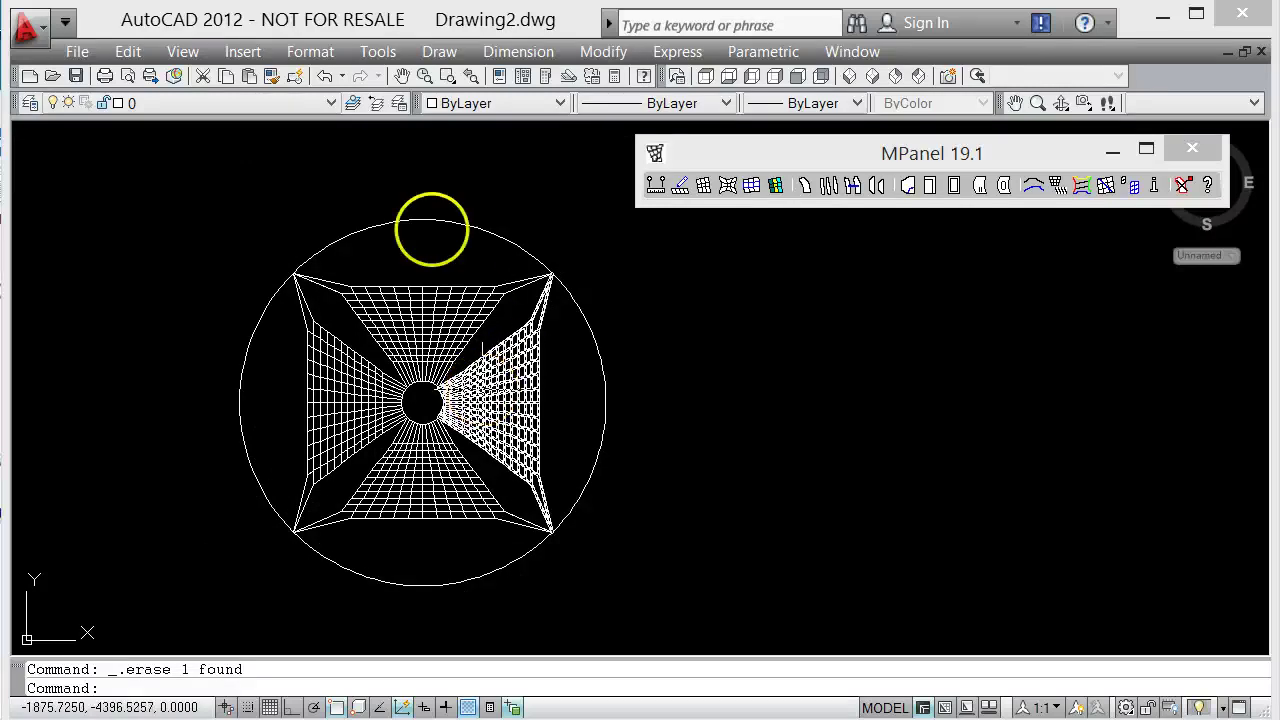
scroll(381, 264, up, 1)
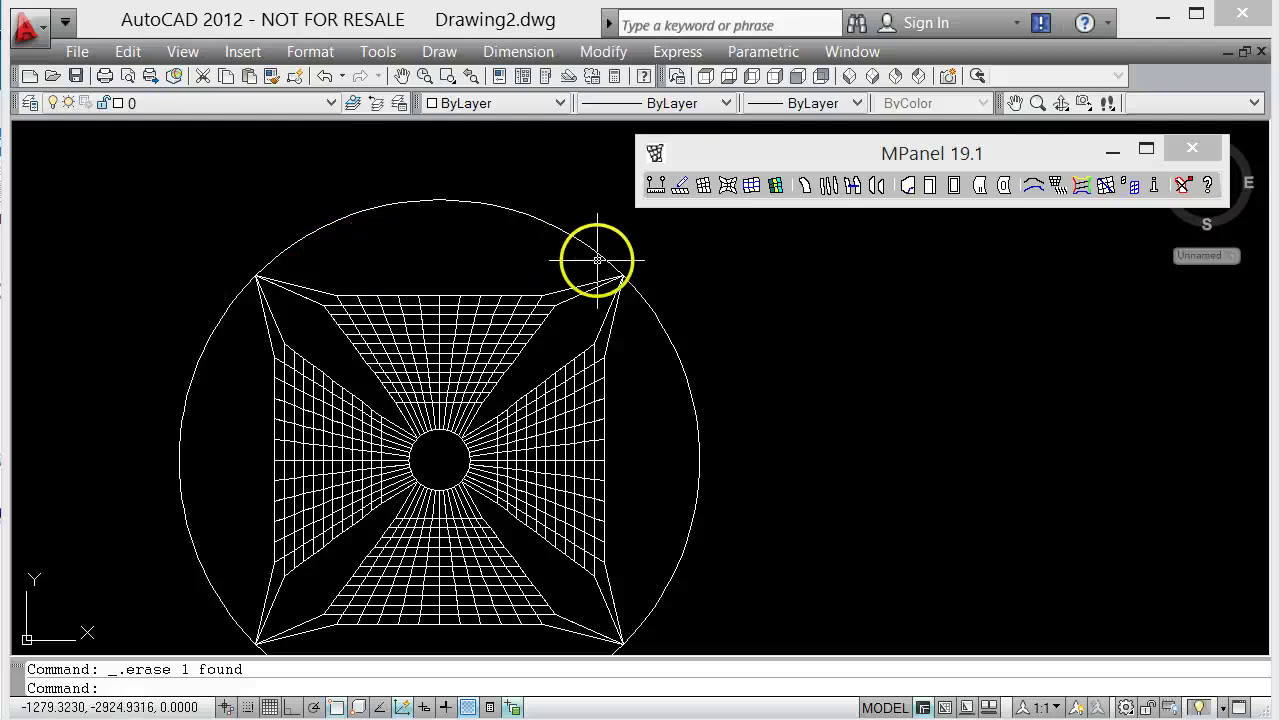
click(803, 168)
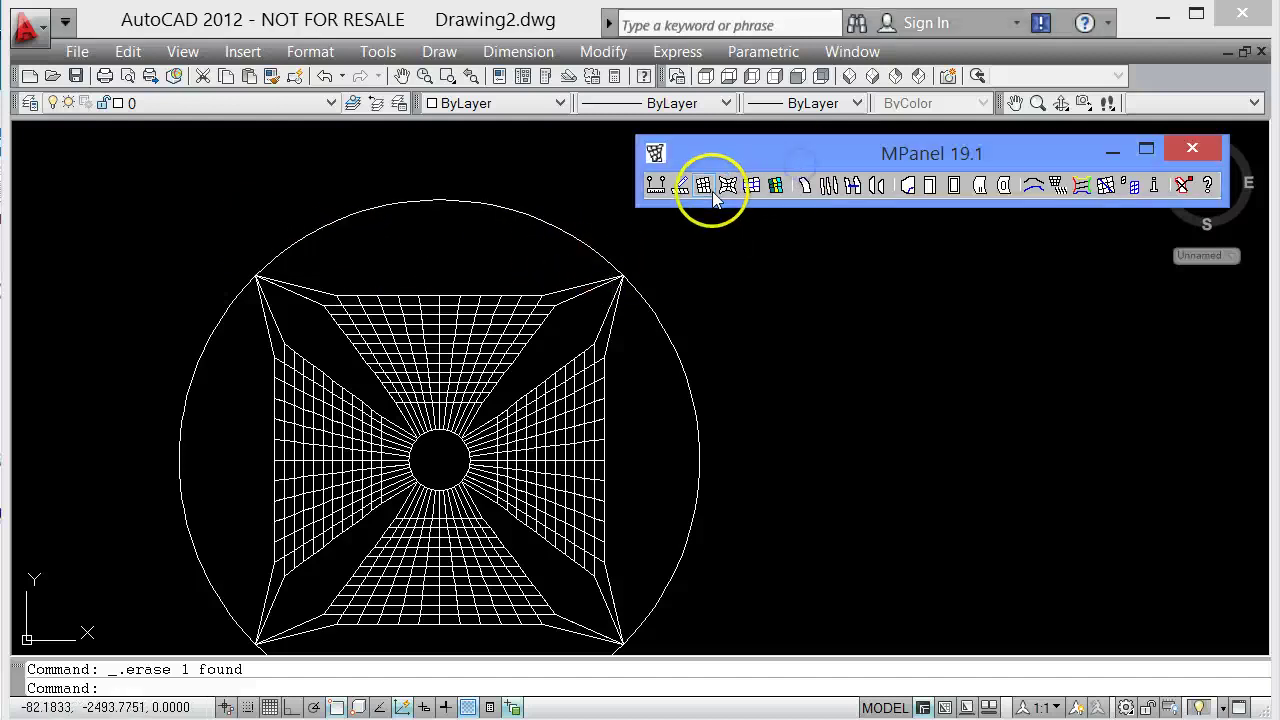
click(657, 187)
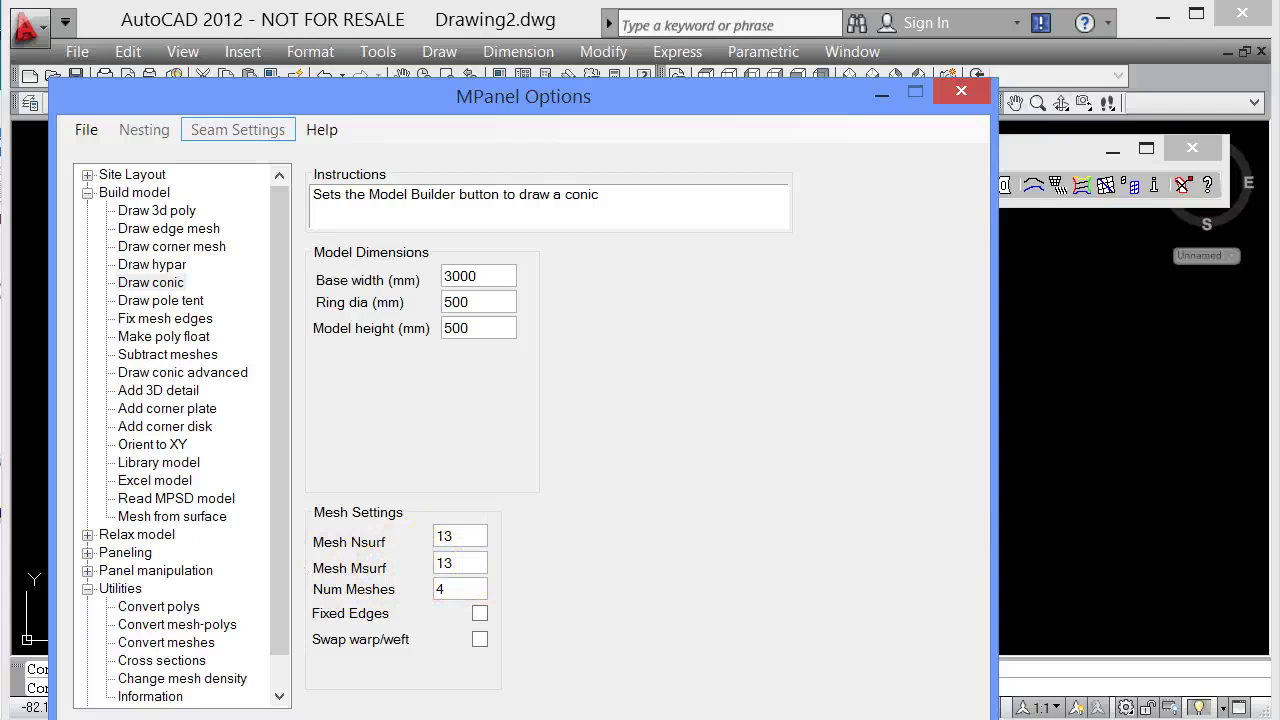
key(Escape)
scroll(397, 240, down, 2)
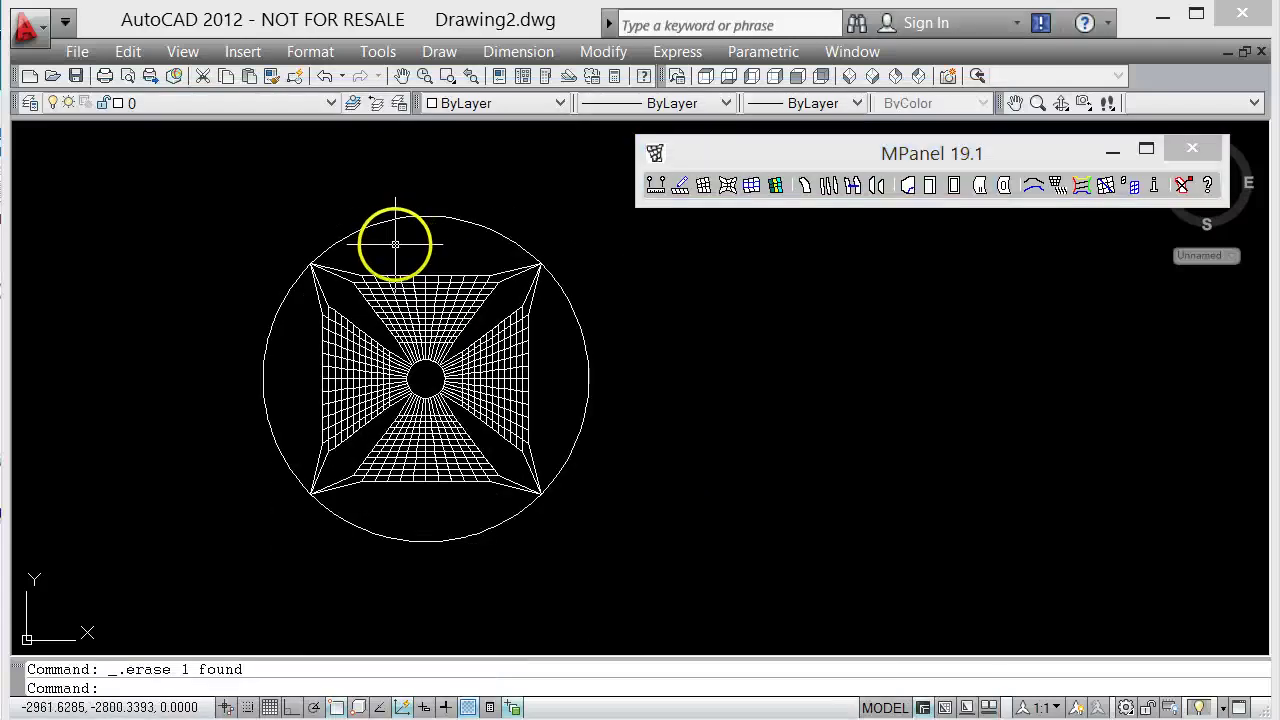
Convert all four arcs around the conic to 3D polylines with MPanel's polyline conversion, using 13 points
scroll(396, 244, up, 2)
click(391, 241)
click(345, 192)
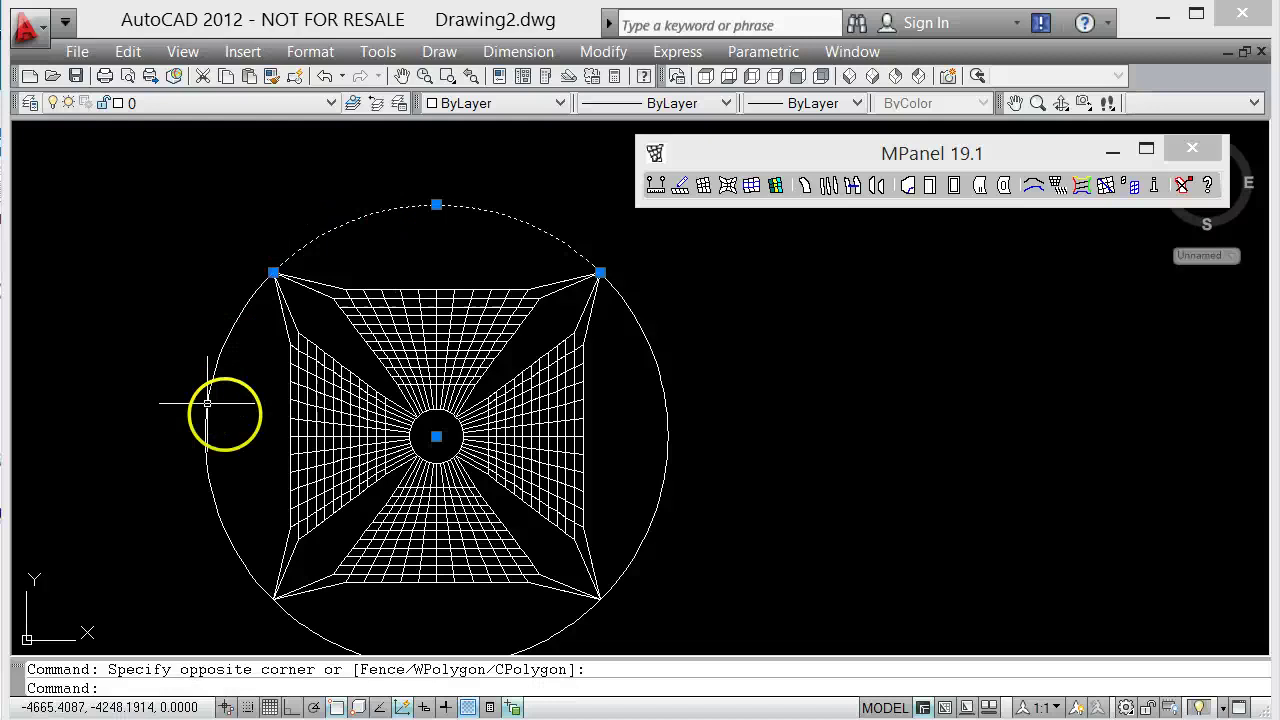
click(240, 428)
click(162, 375)
scroll(201, 320, down, 2)
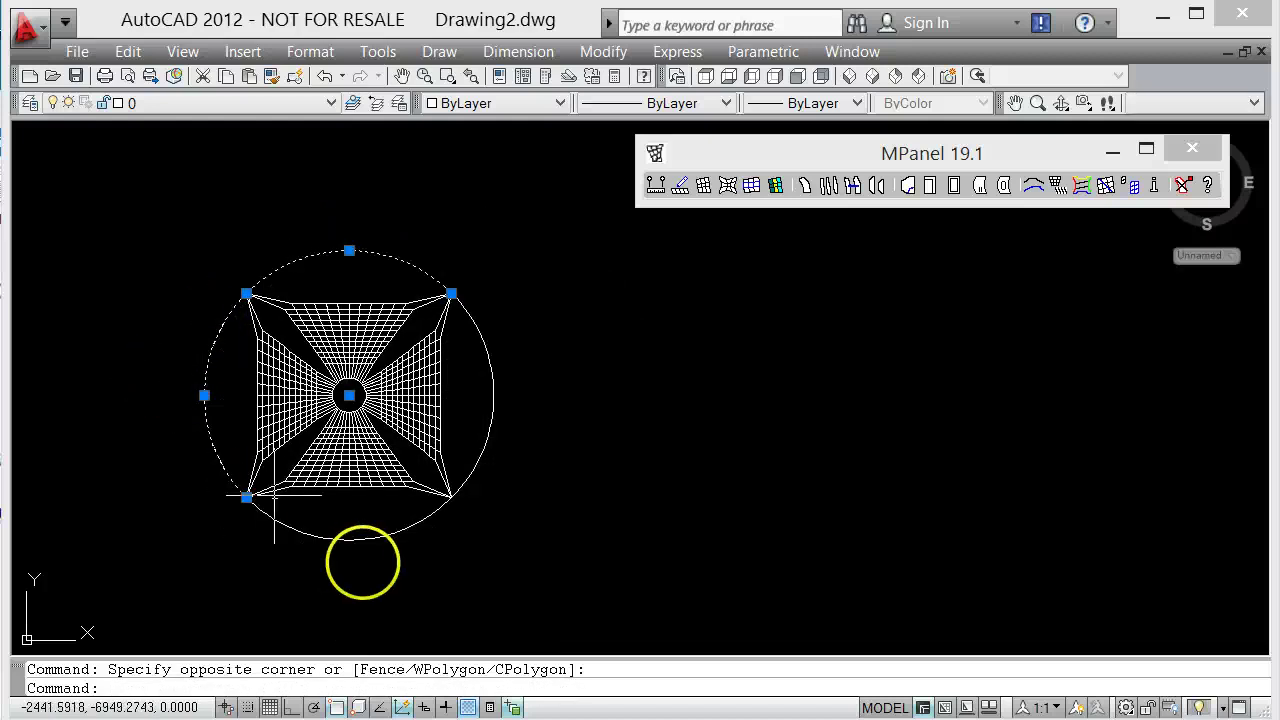
click(390, 542)
click(302, 463)
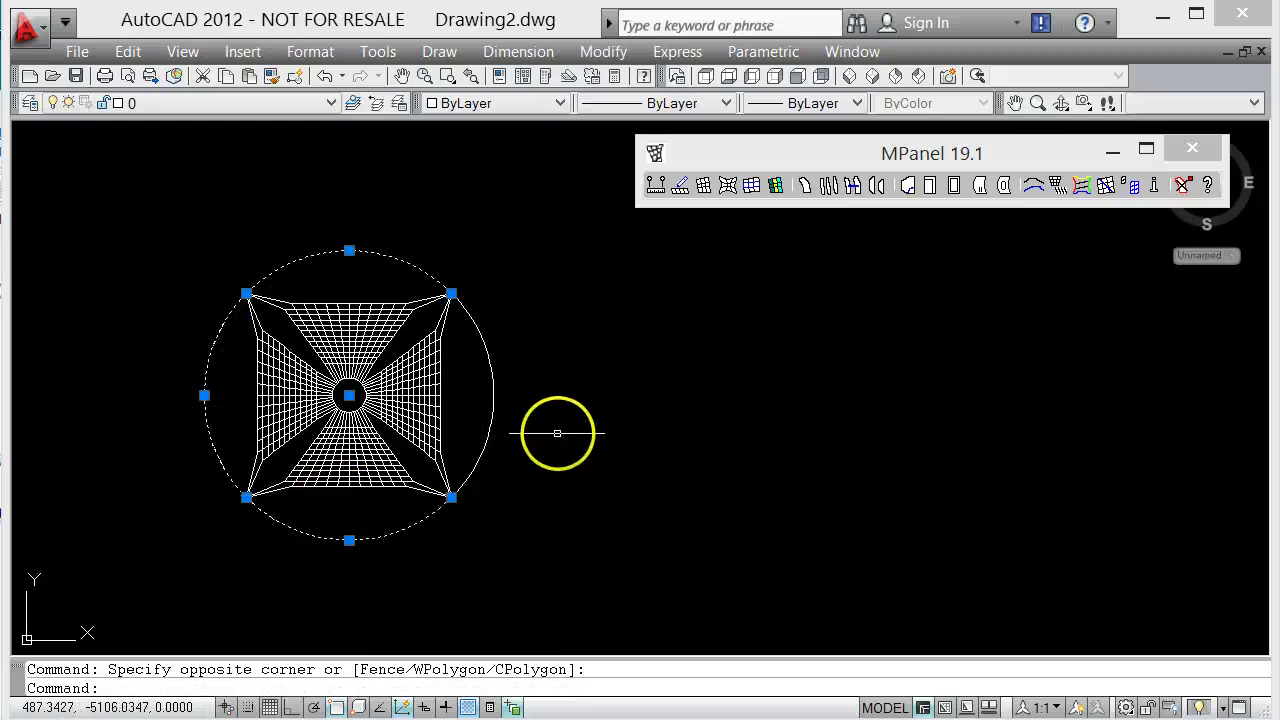
click(592, 442)
click(486, 366)
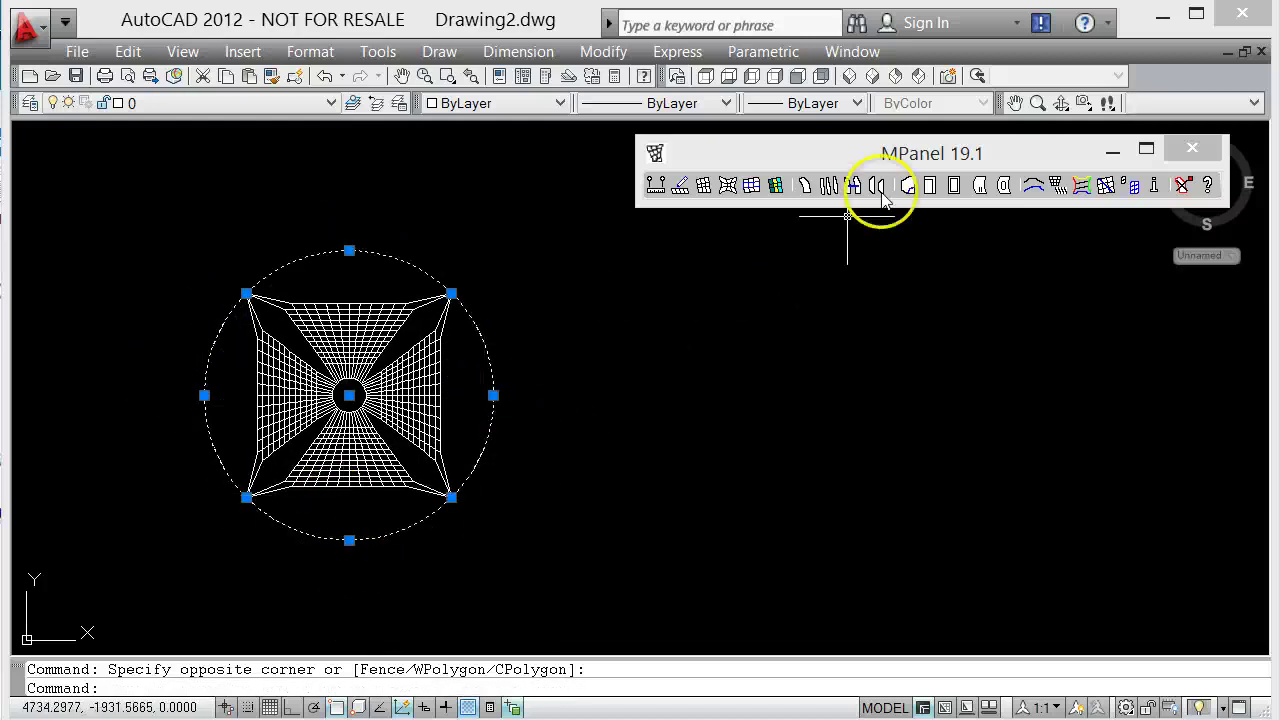
click(1045, 160)
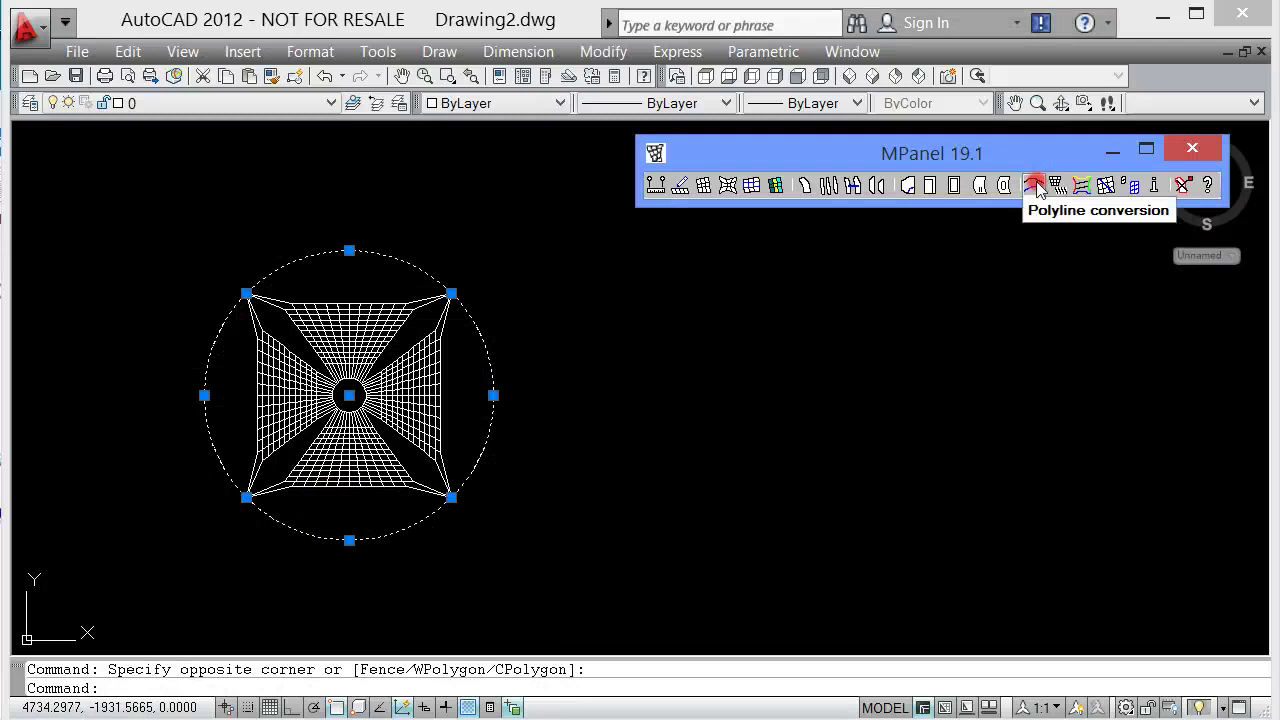
click(1033, 185)
click(475, 288)
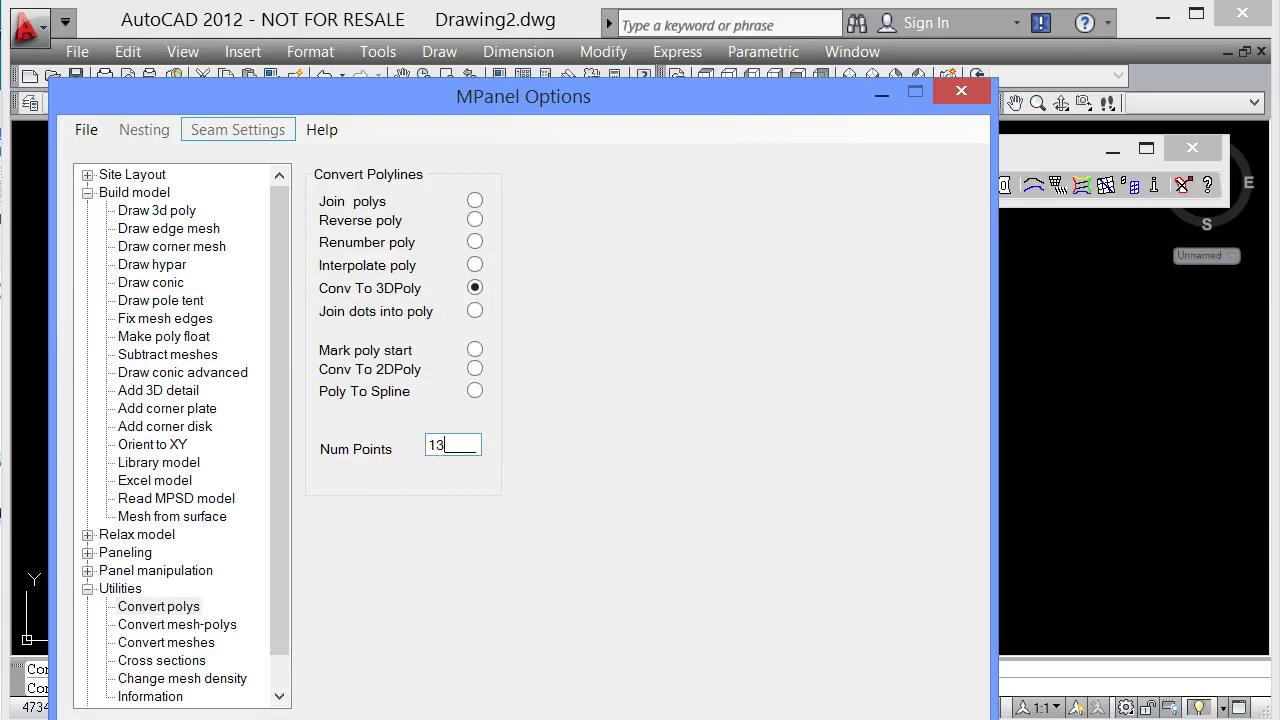
key(Return)
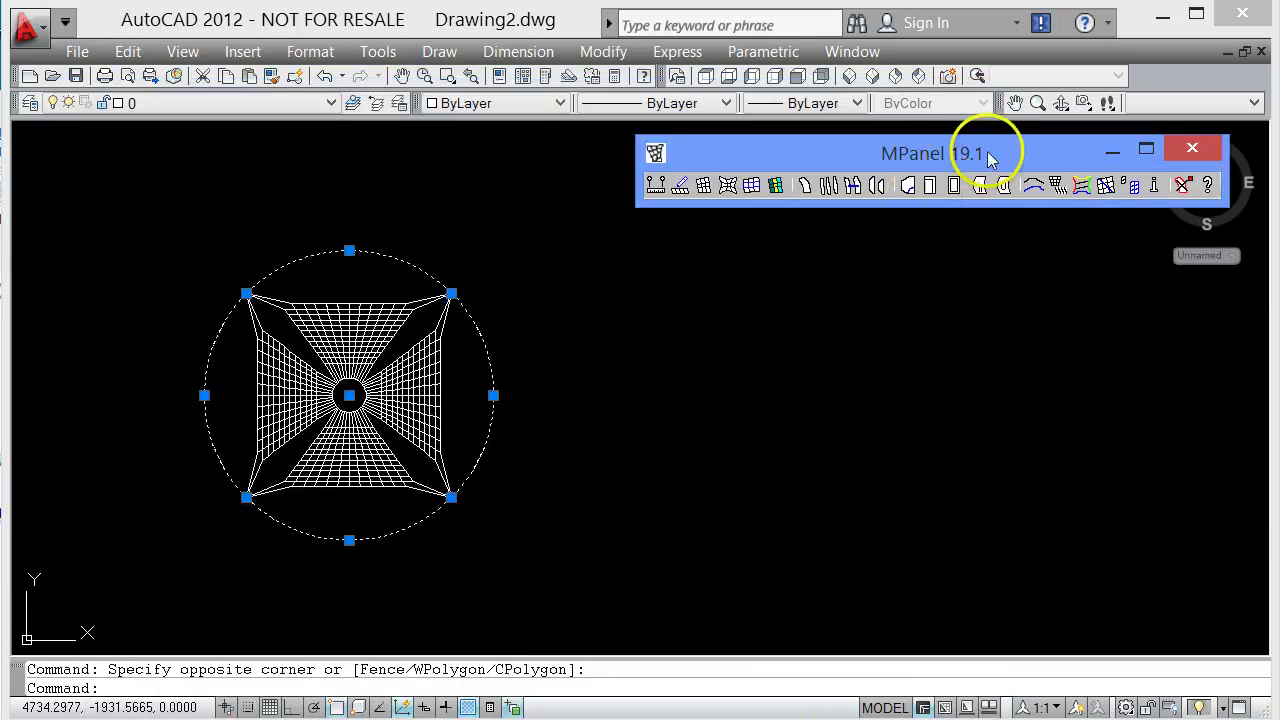
click(1035, 187)
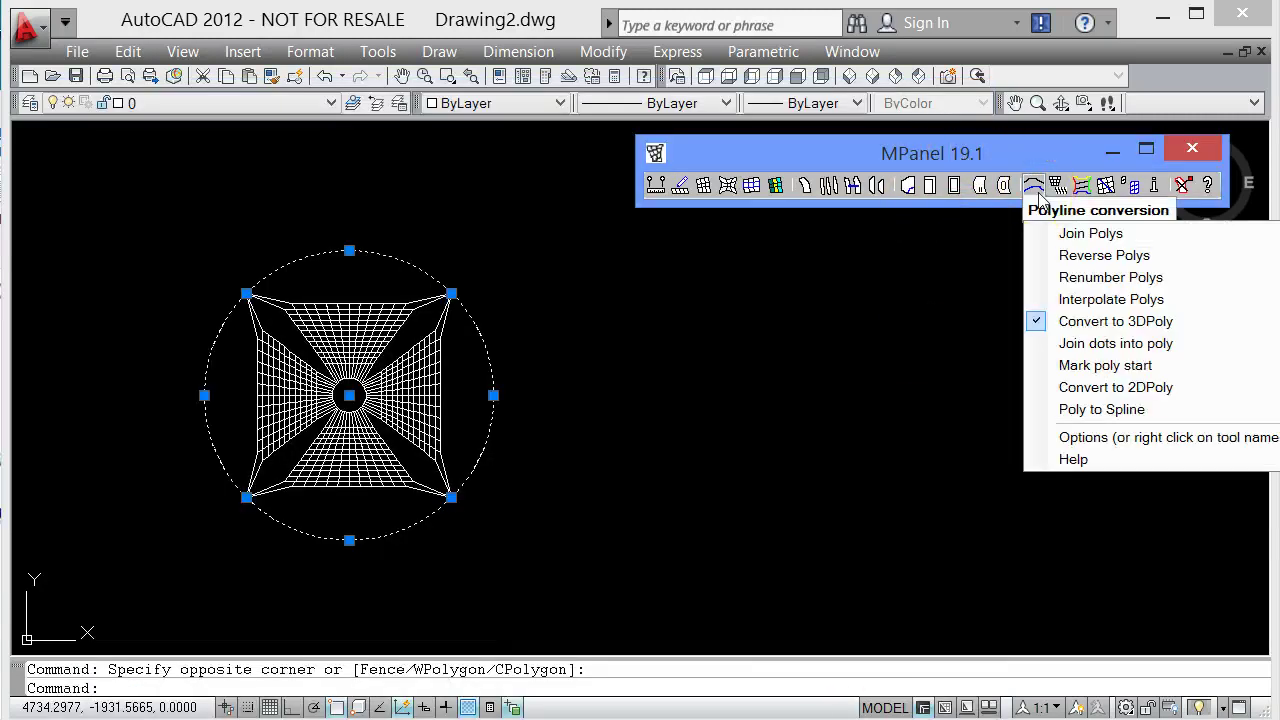
click(1096, 322)
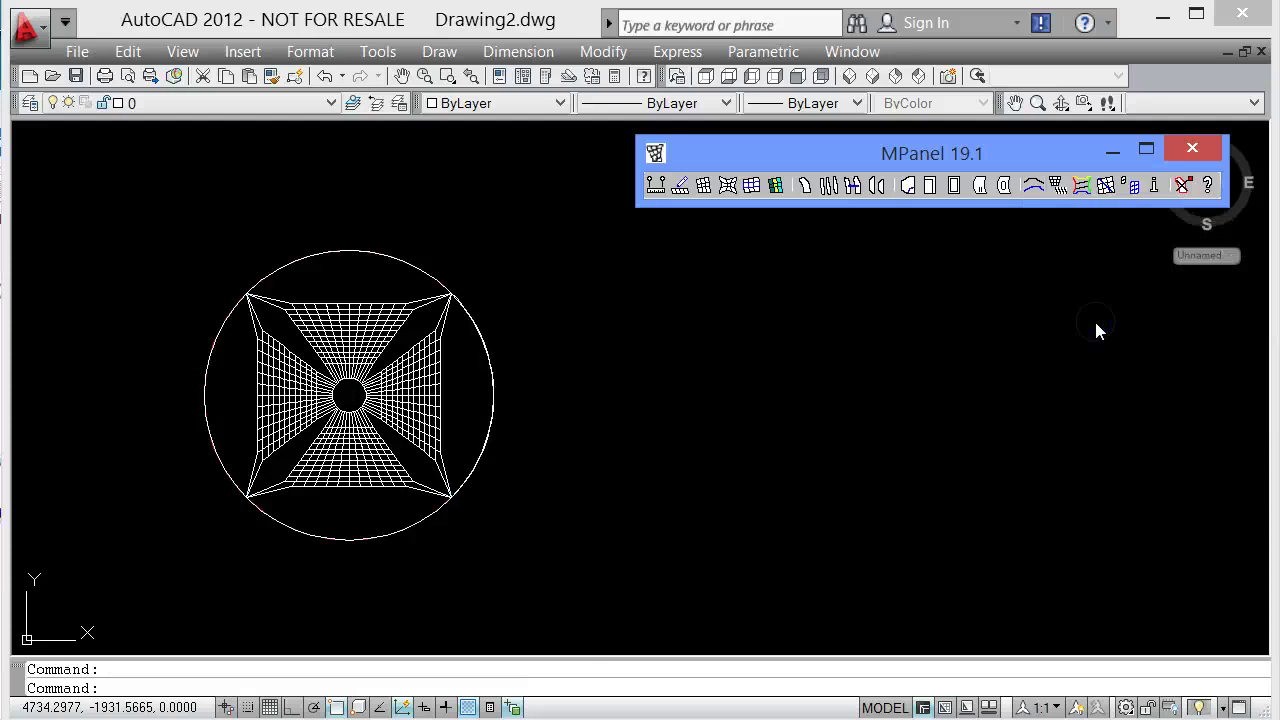
Regenerate the drawing and erase the four original arcs, keeping the converted 3D polylines
click(1188, 186)
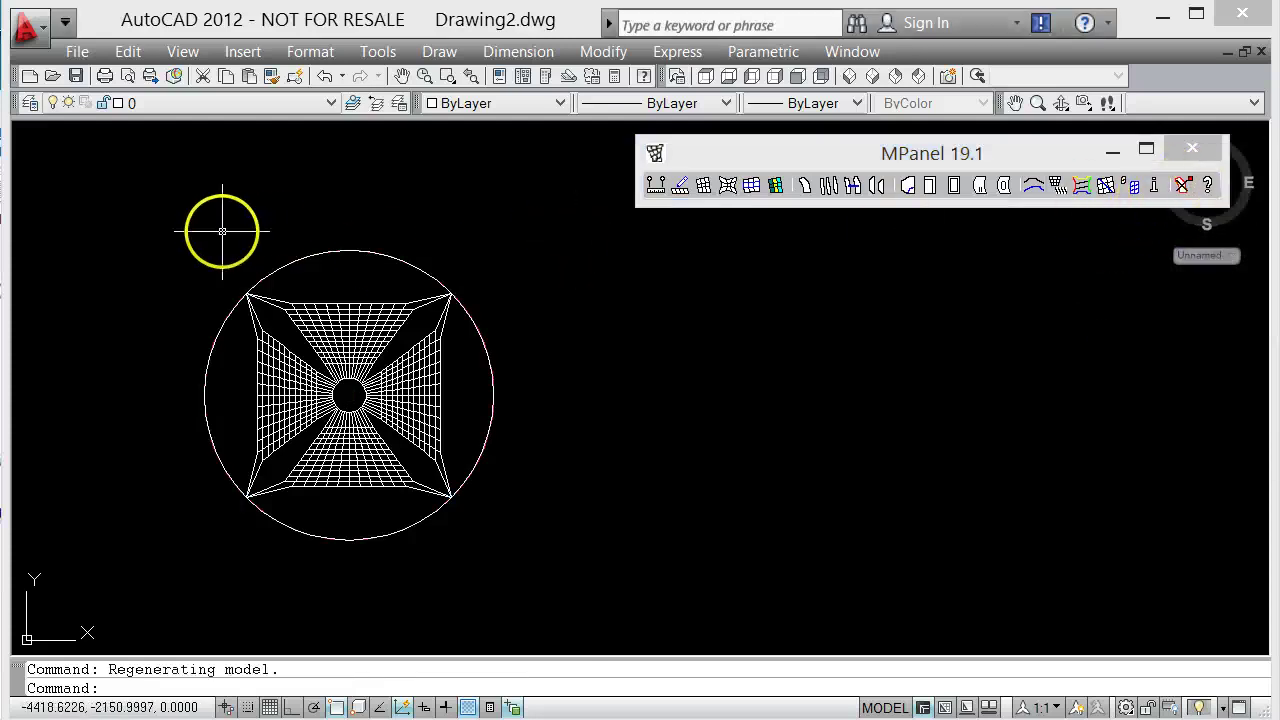
scroll(221, 231, up, 2)
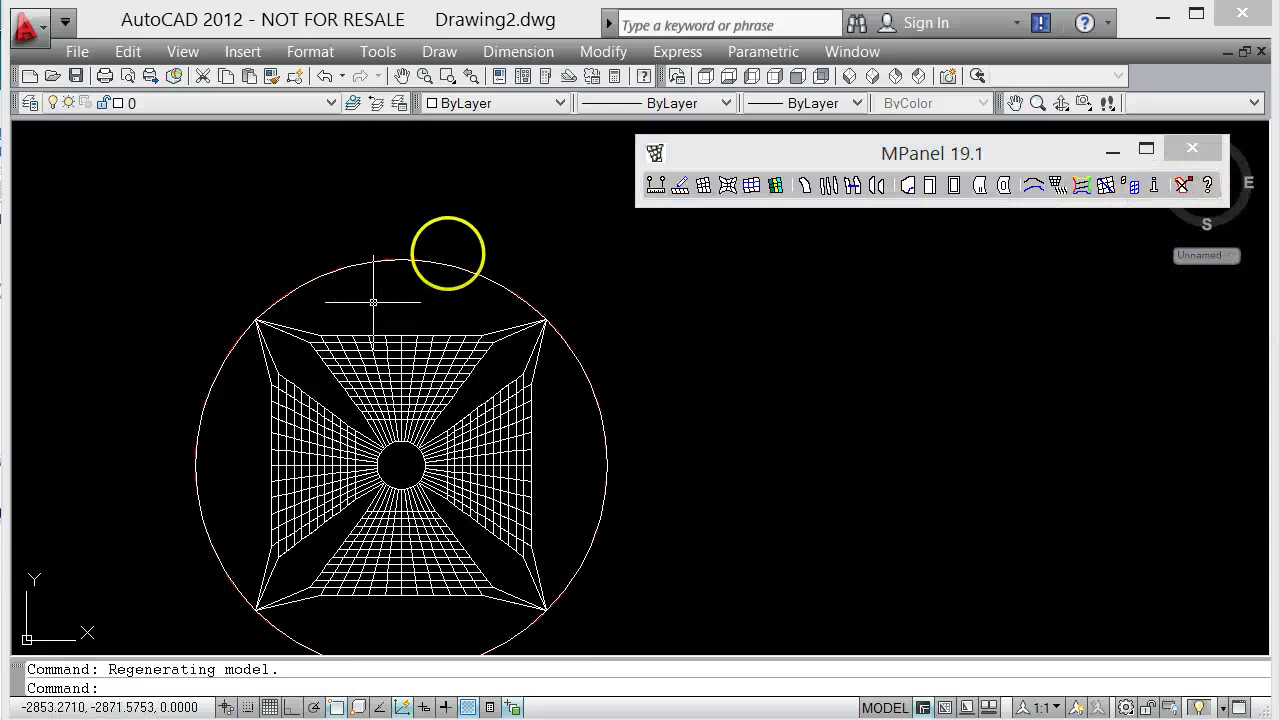
scroll(452, 248, down, 2)
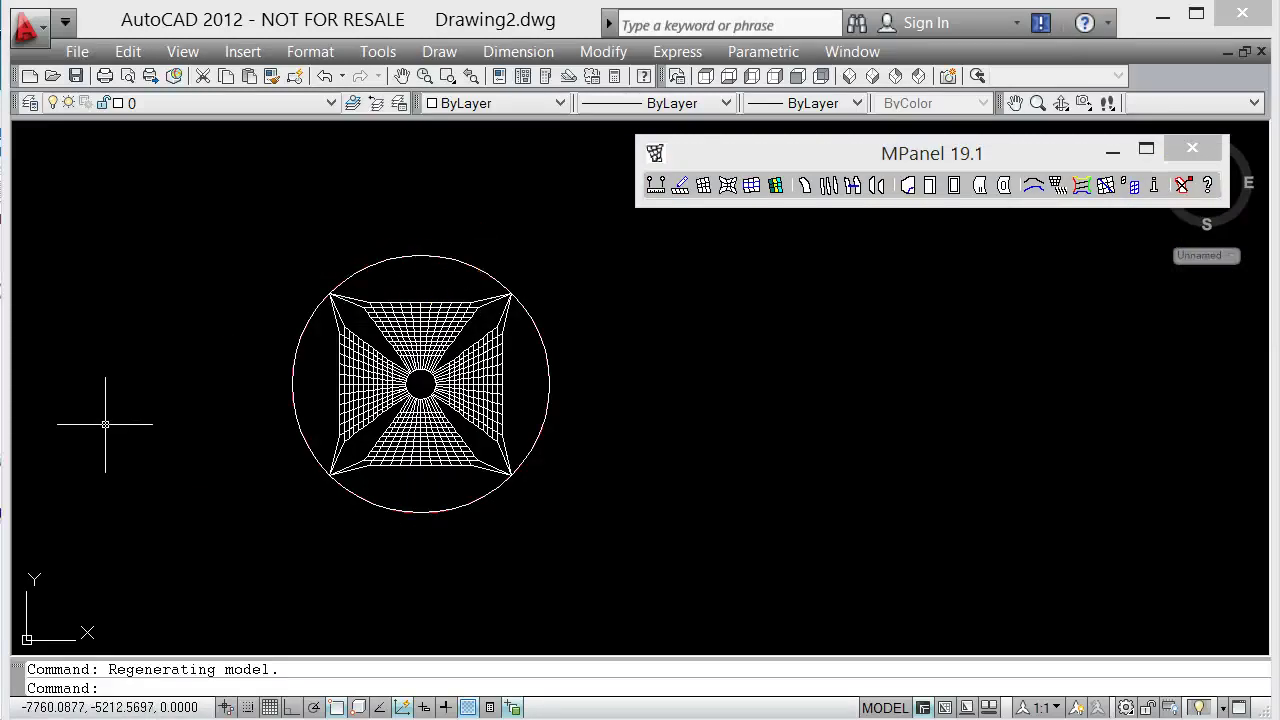
key(Delete)
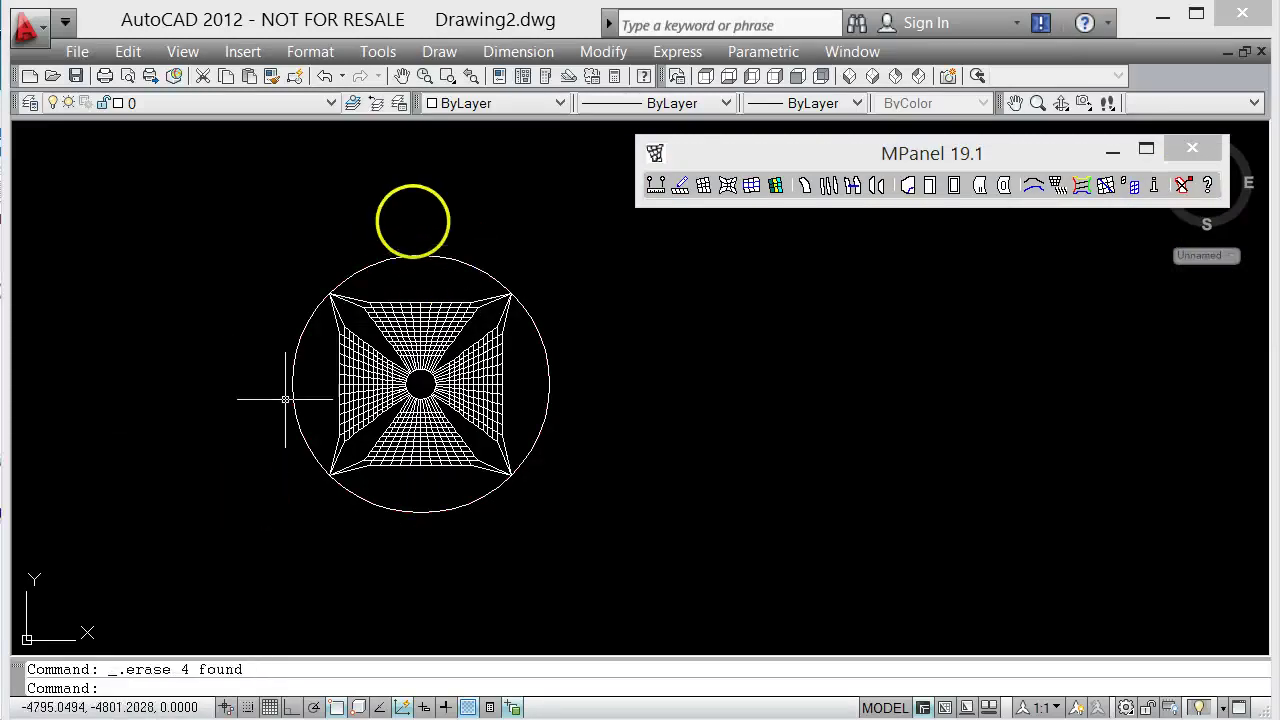
Examine the vertices of the upper 3D polyline and of the conic's upper mesh by selecting each
scroll(436, 193, up, 2)
click(422, 299)
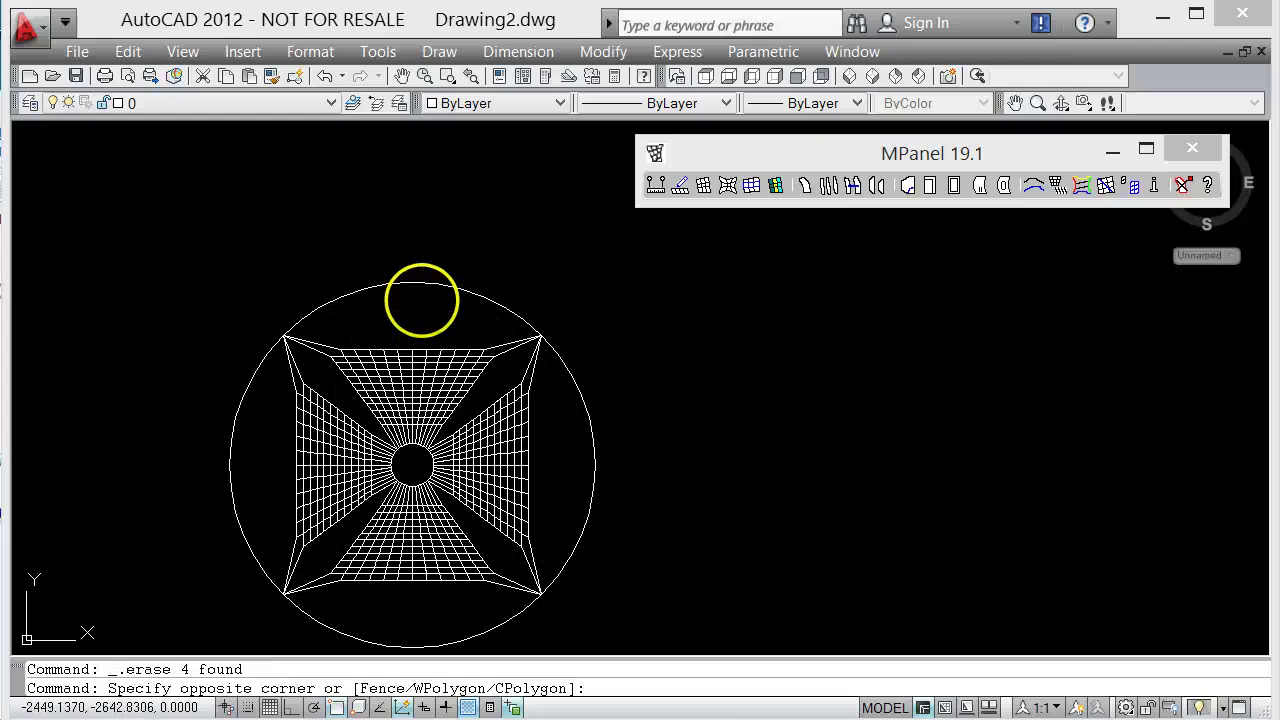
click(386, 270)
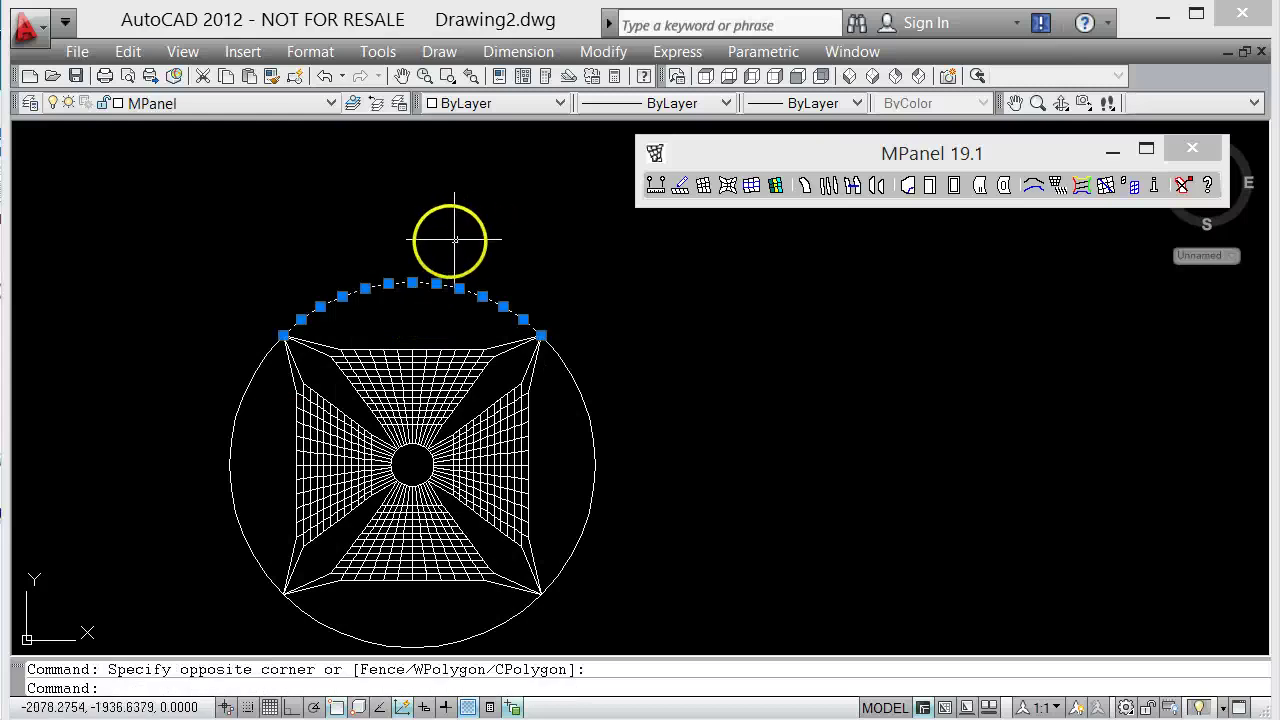
scroll(451, 236, down, 4)
key(Escape)
scroll(440, 257, up, 5)
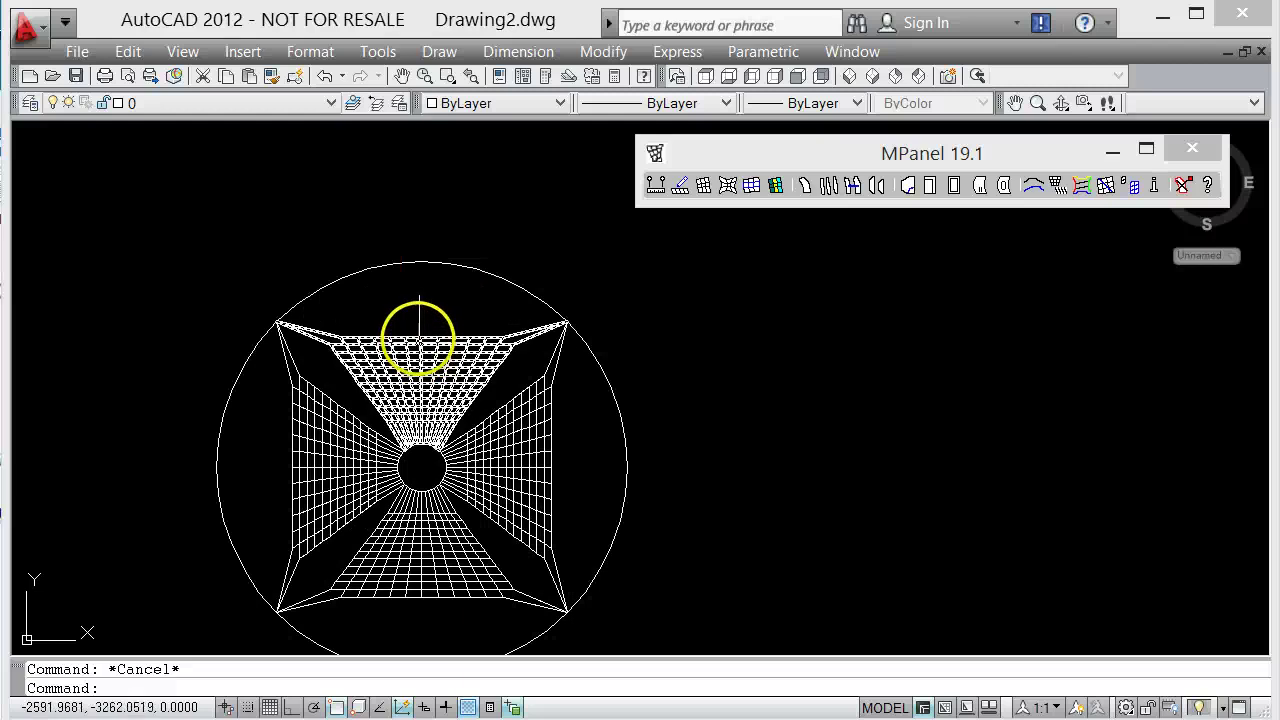
scroll(373, 330, up, 3)
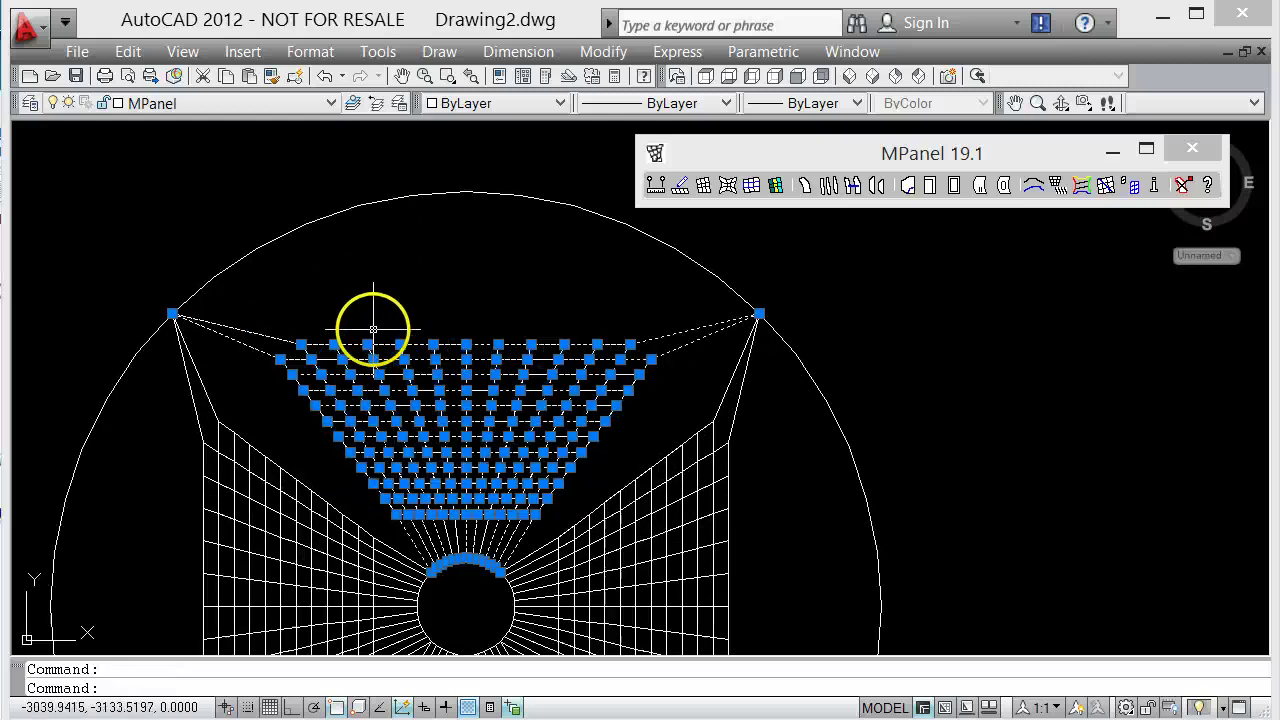
Compare the upper 3D polyline's vertices with the upper mesh's nodes by highlighting both together, and clear the selection
click(317, 260)
click(182, 170)
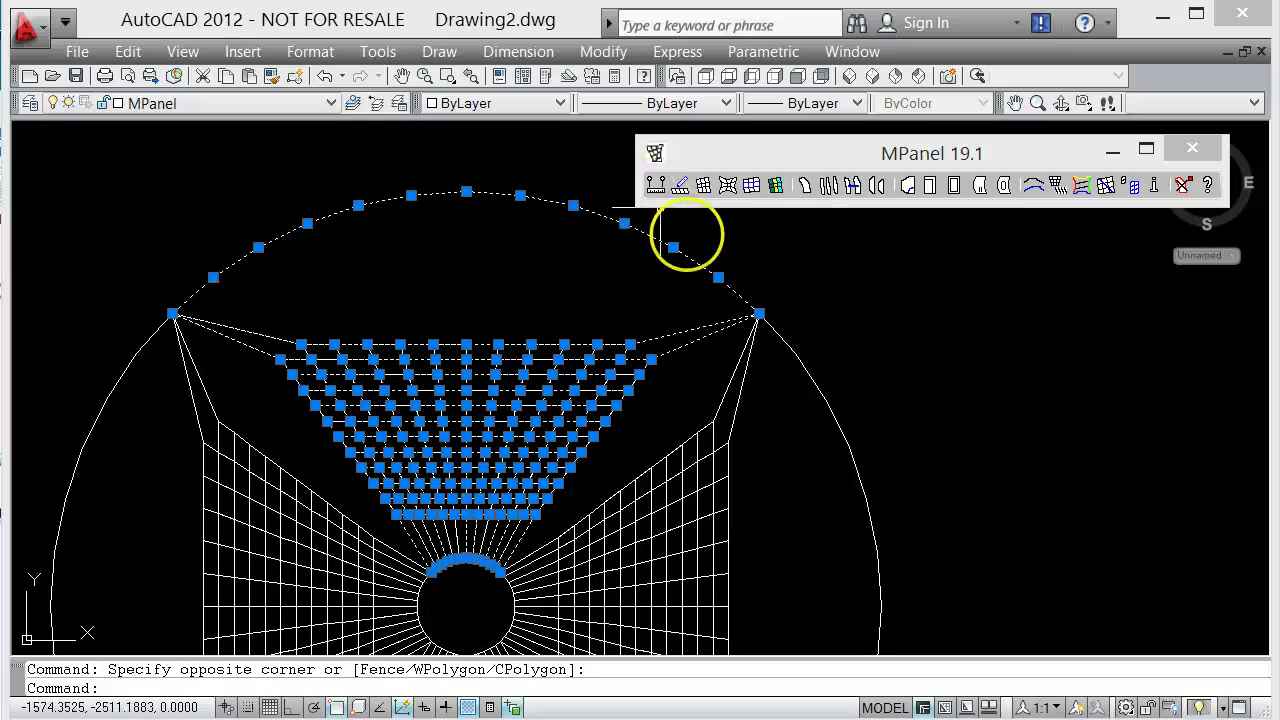
scroll(404, 260, down, 3)
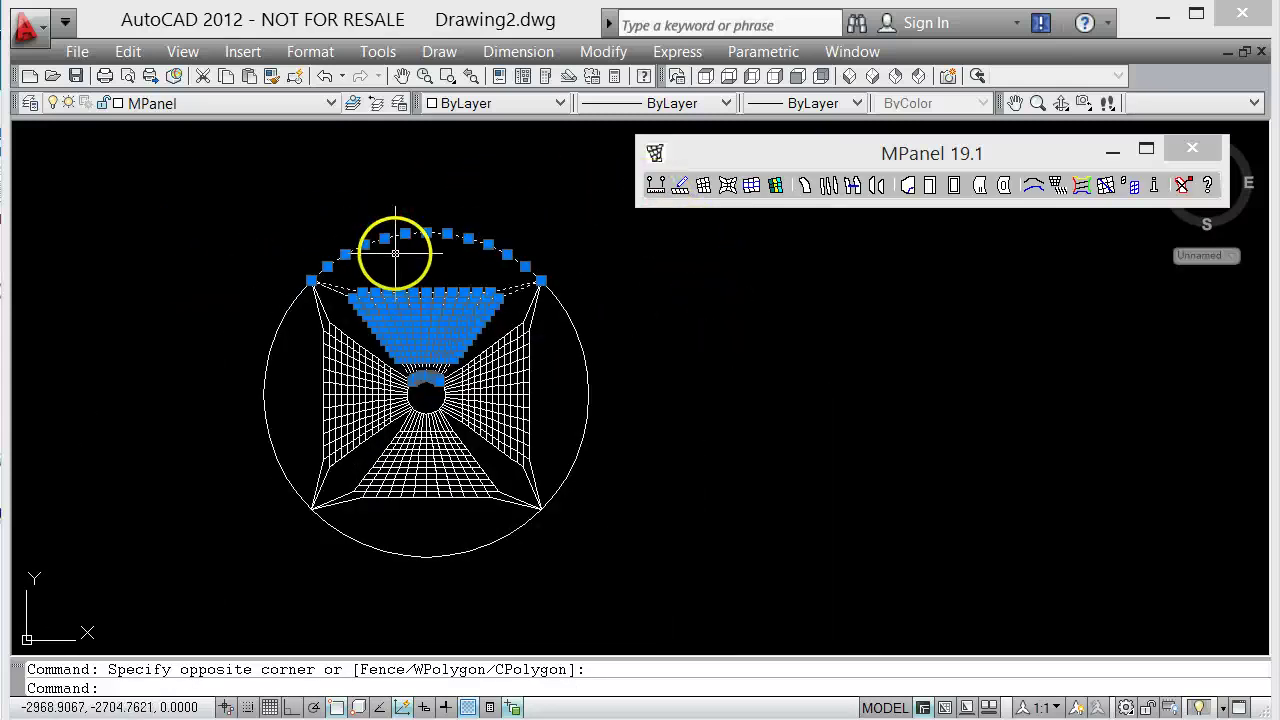
key(Escape)
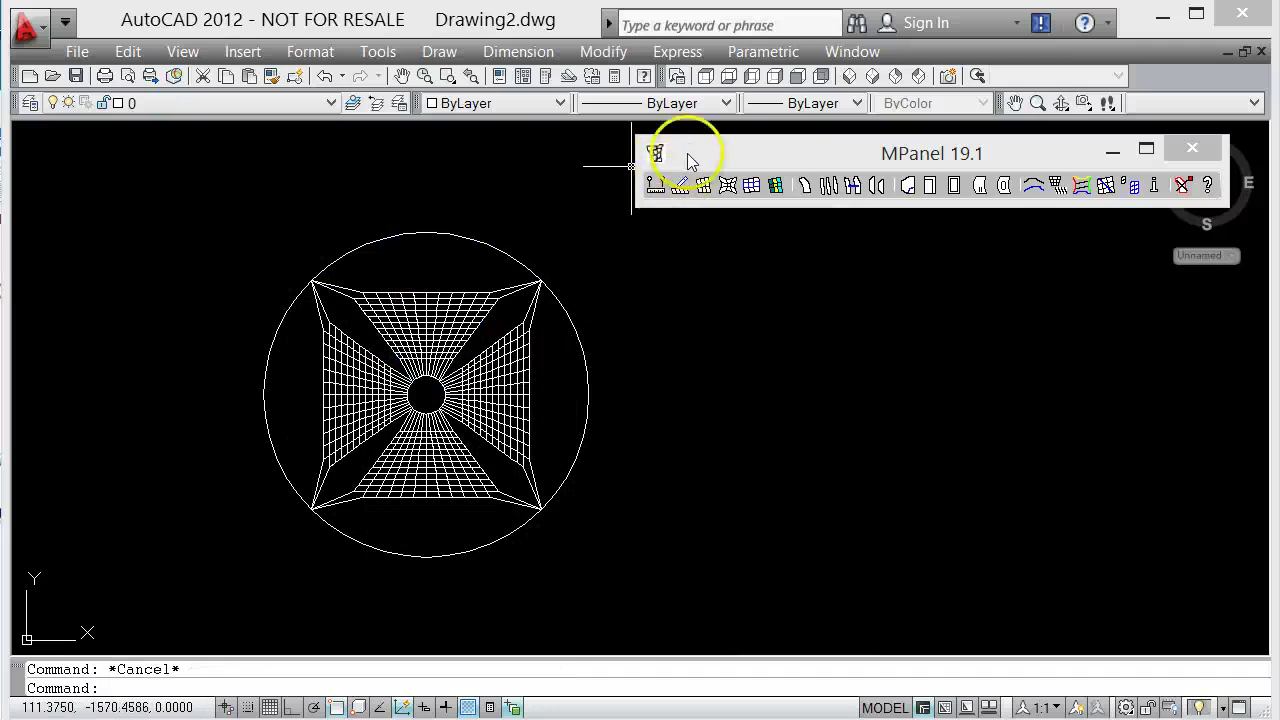
Check MPanel's Fix Mesh Edges options for the "Snap mesh edge nodes to existing polys" setting and close them
click(679, 186)
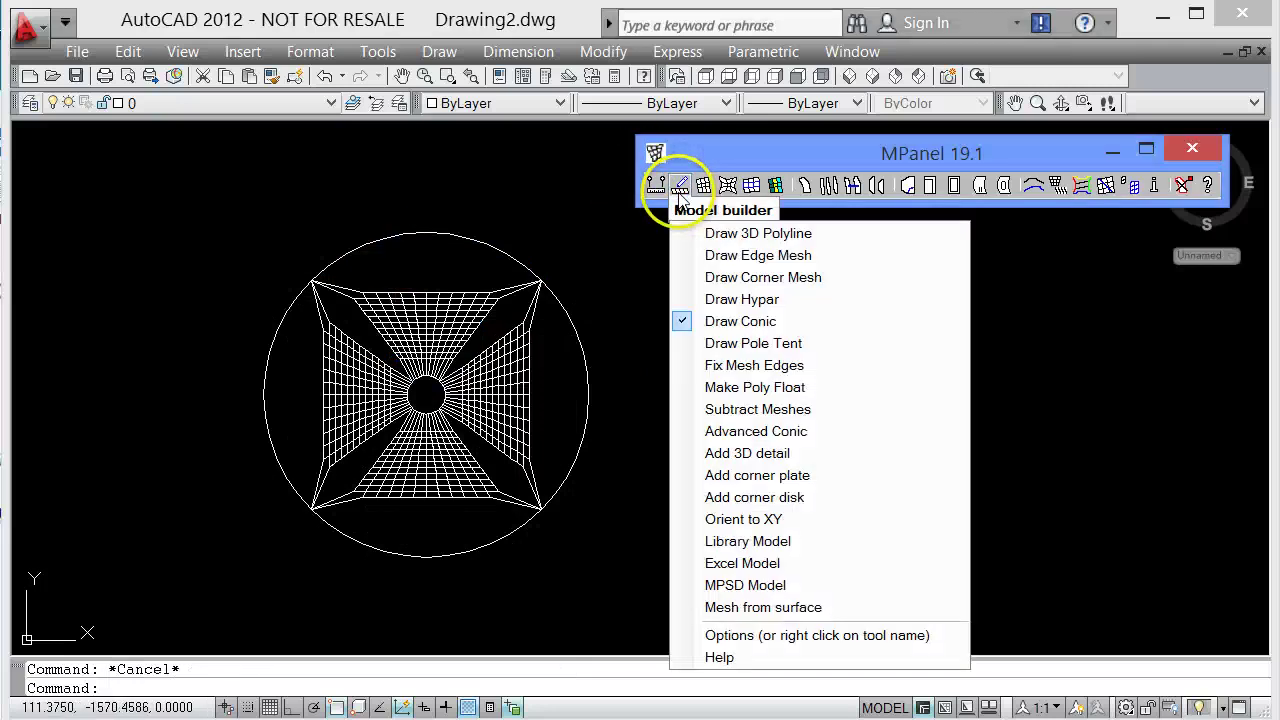
right_click(748, 368)
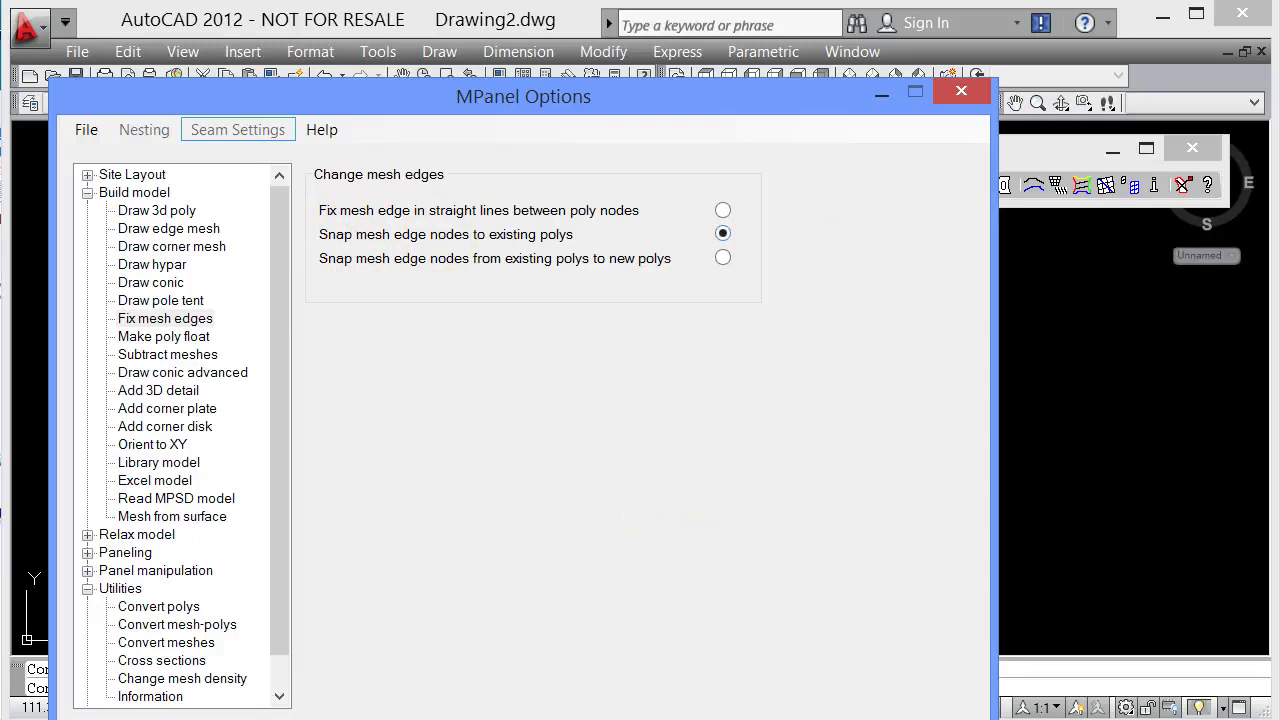
key(Escape)
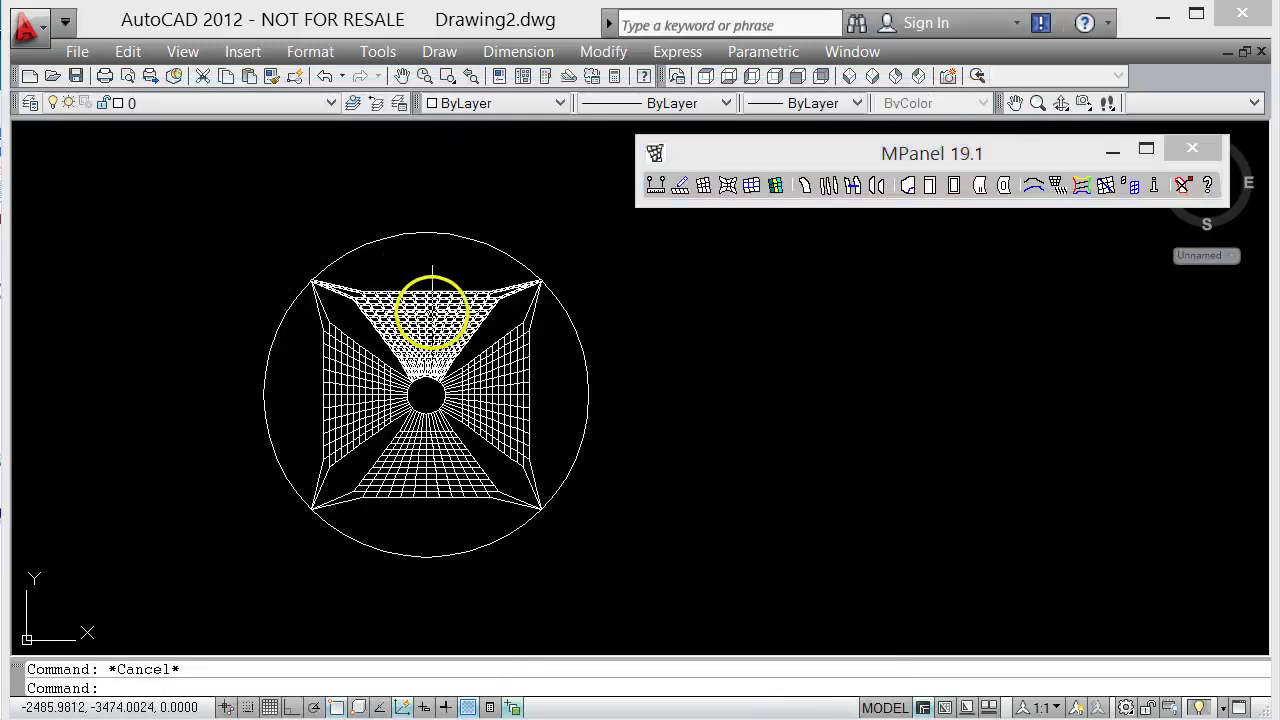
Snap the upper mesh's outer edge to the upper 3D polyline with MPanel's Fix Mesh Edges
scroll(432, 312, up, 2)
click(465, 298)
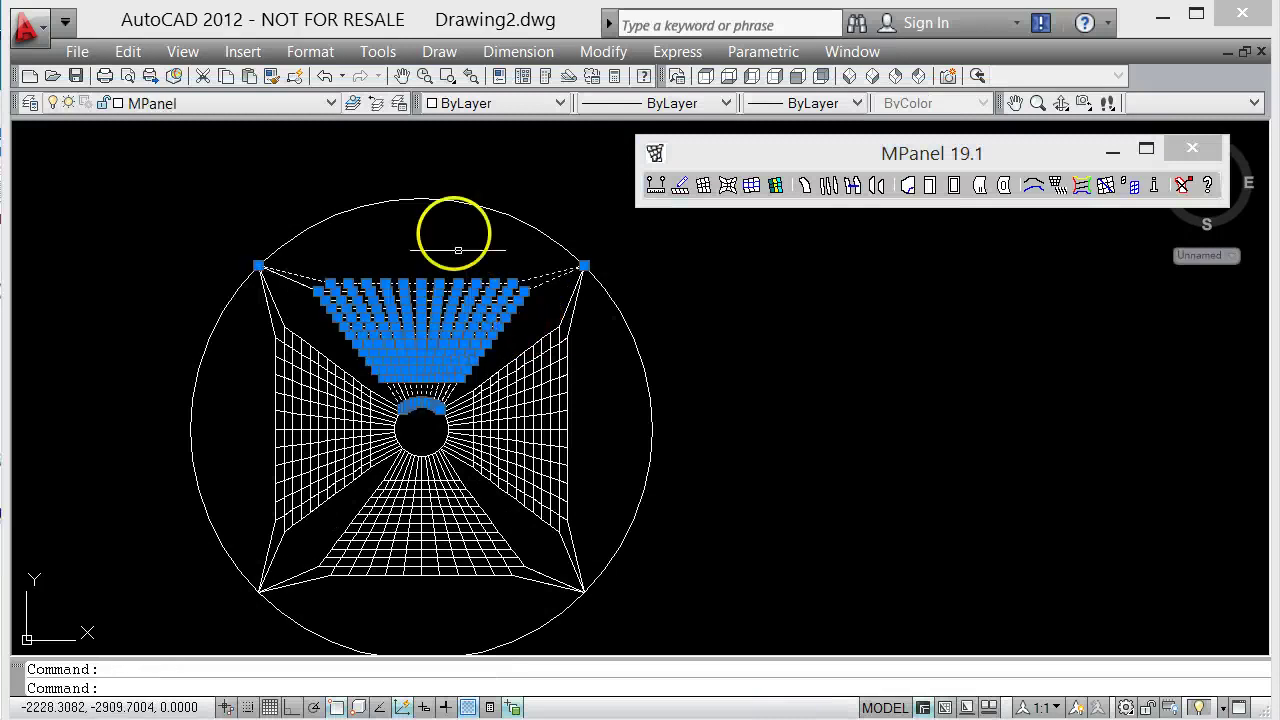
click(449, 221)
click(394, 162)
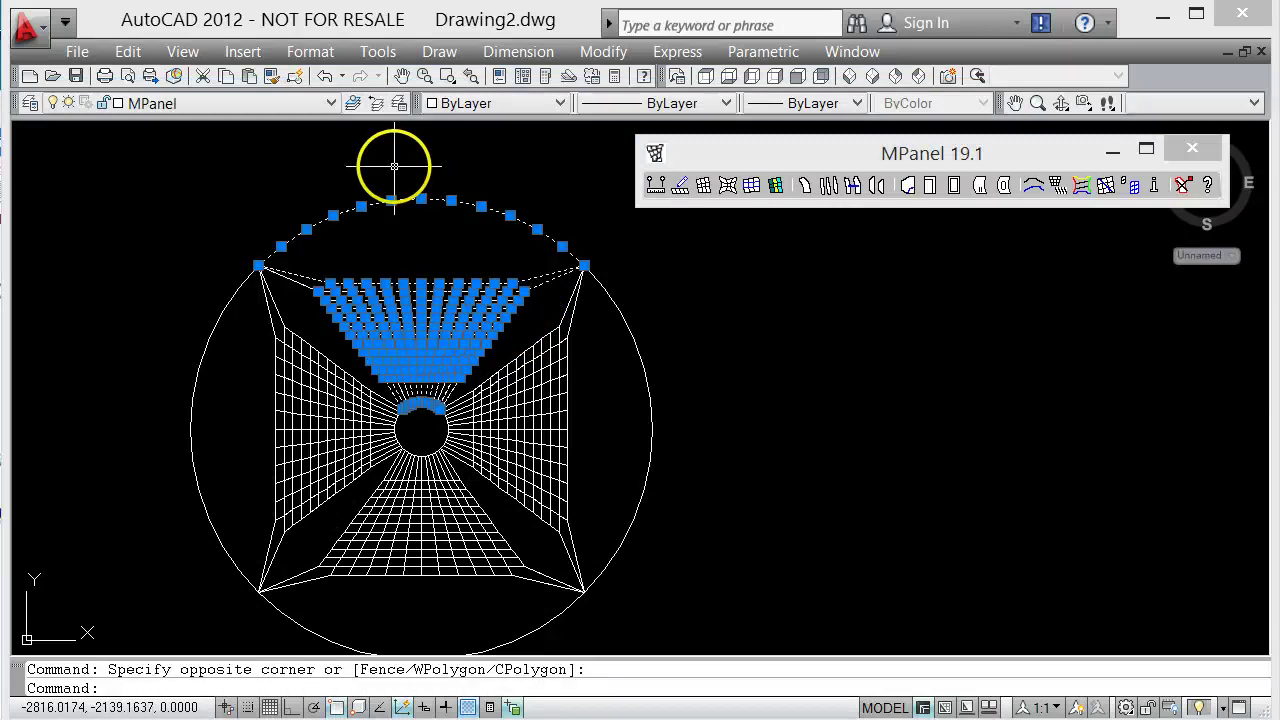
click(716, 143)
click(679, 186)
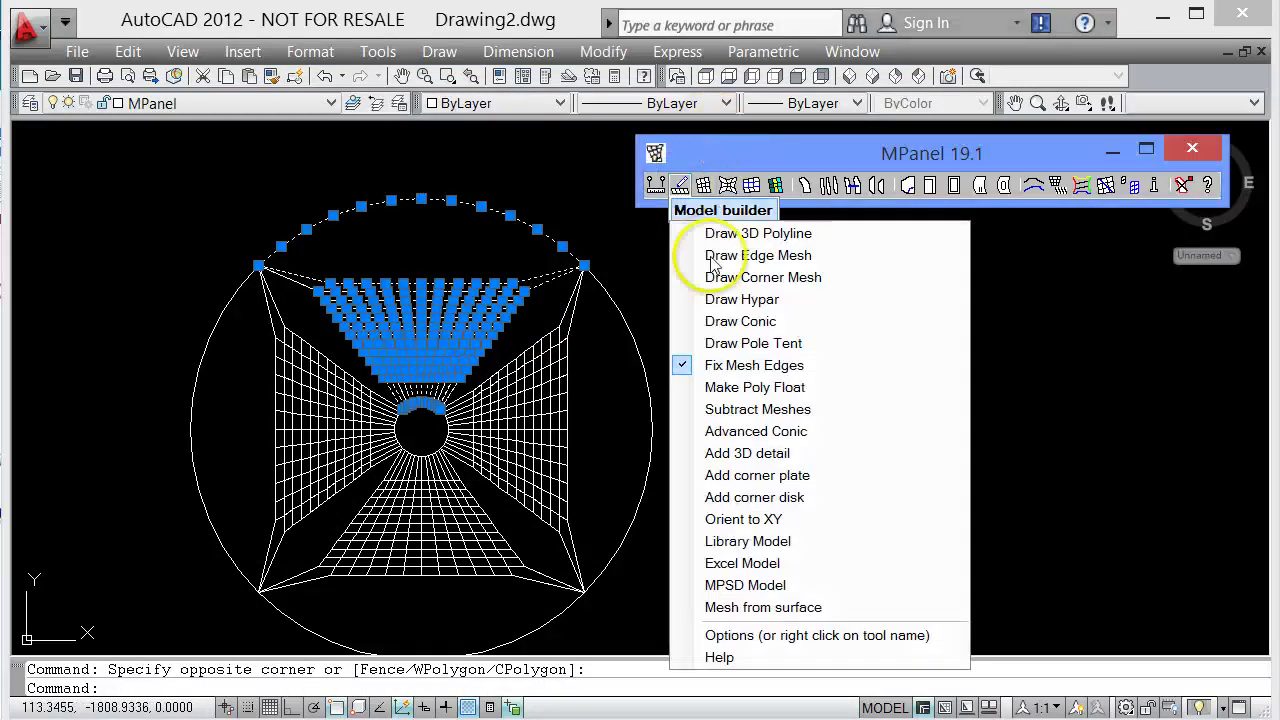
click(768, 375)
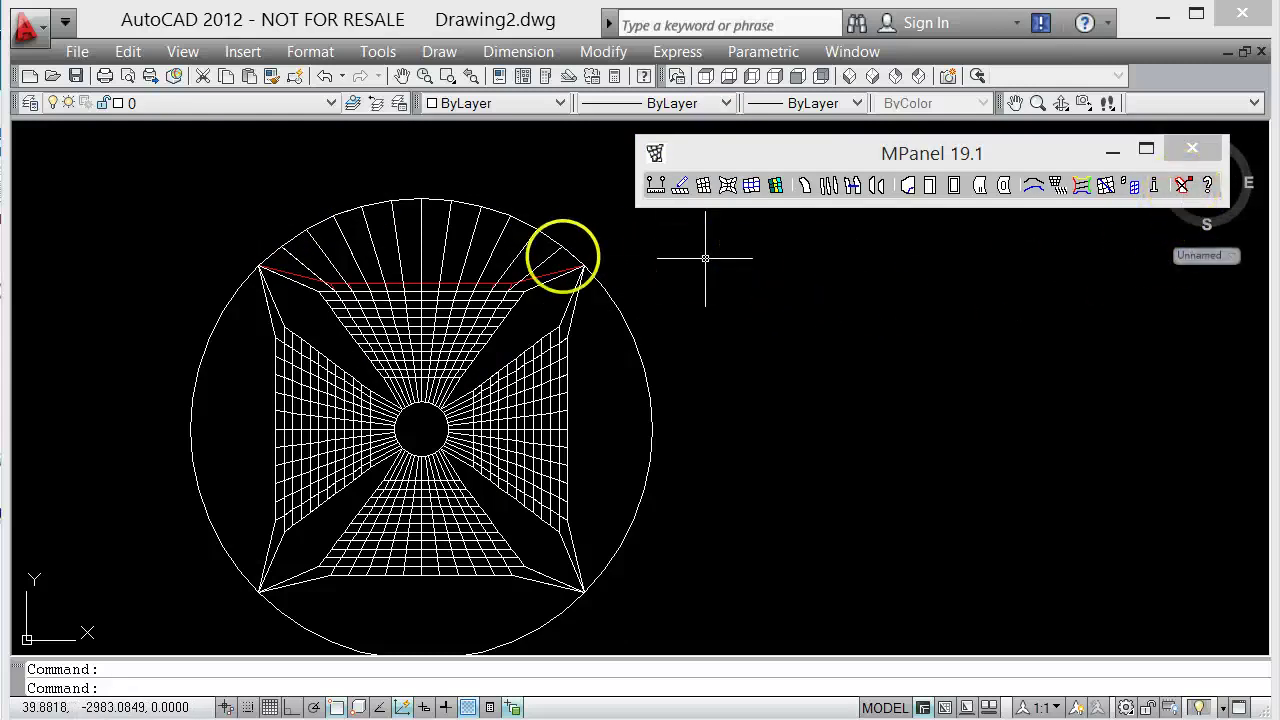
Inspect the reshaped upper mesh edge and delete the old objects left by the edge fix
scroll(491, 274, up, 5)
scroll(464, 307, down, 6)
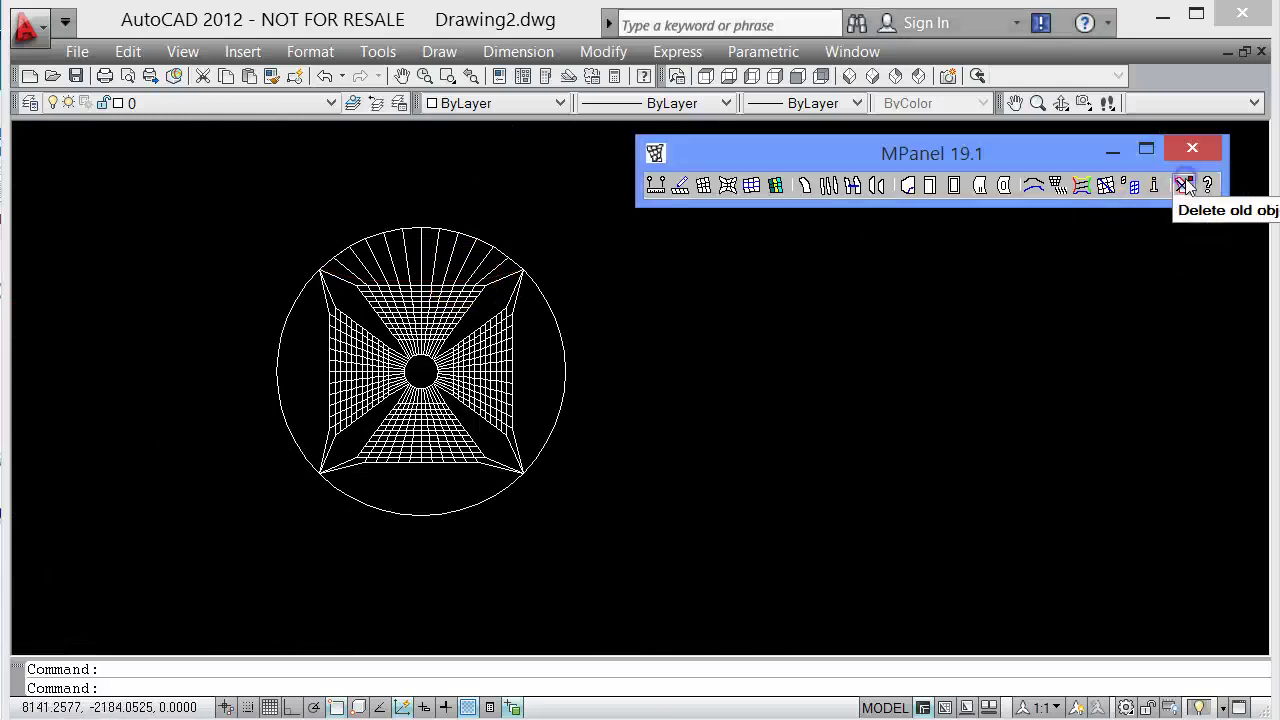
click(1184, 186)
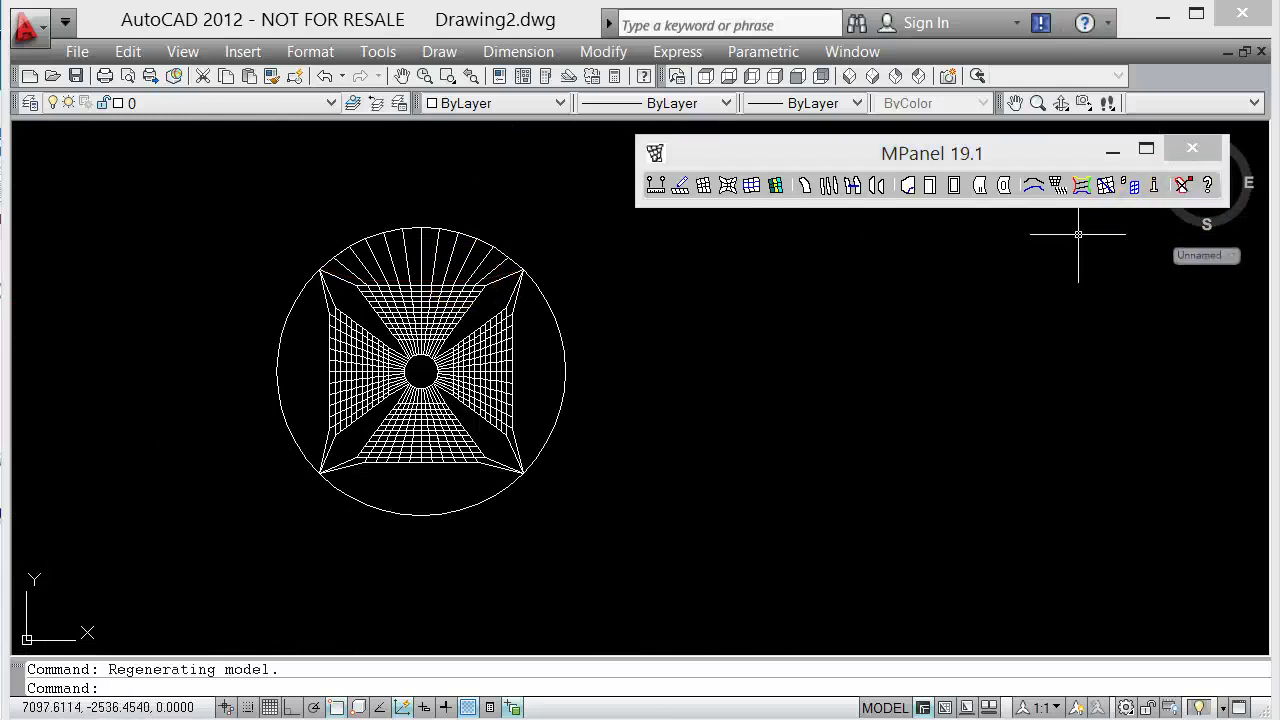
Apply Fix Mesh Edges to the right-hand mesh and its surrounding 3D polyline
click(621, 393)
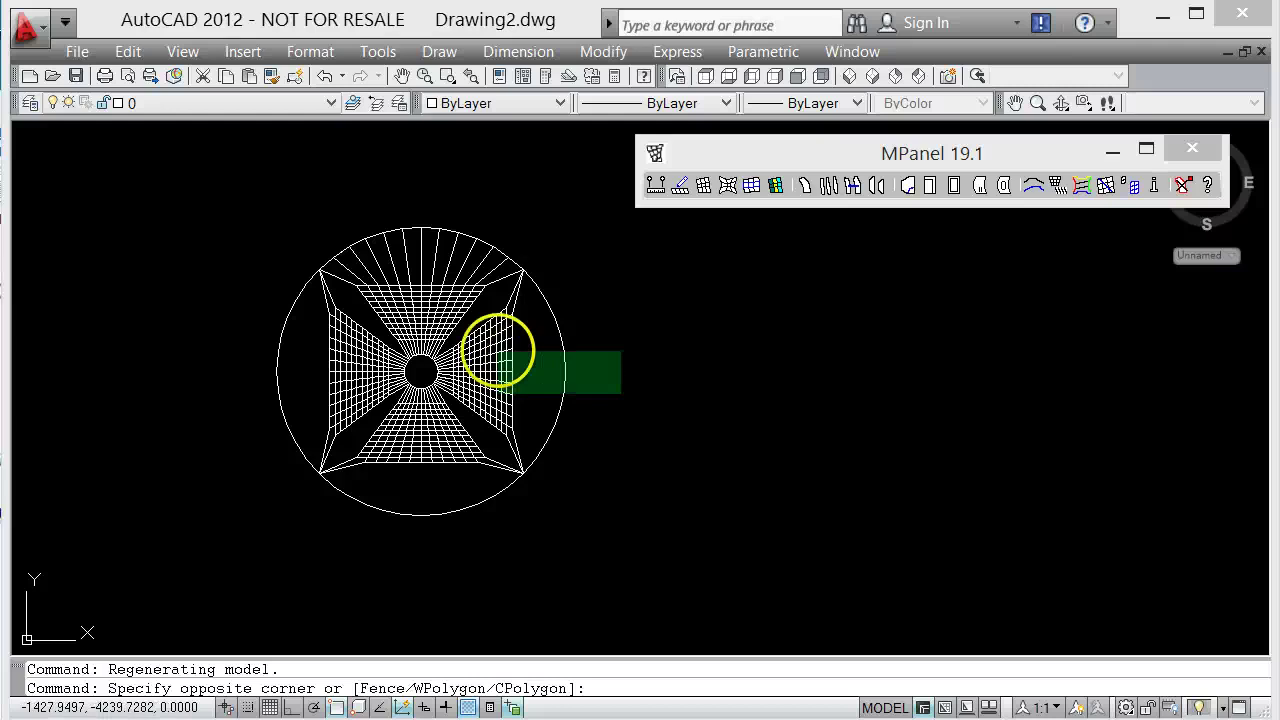
click(490, 350)
click(700, 152)
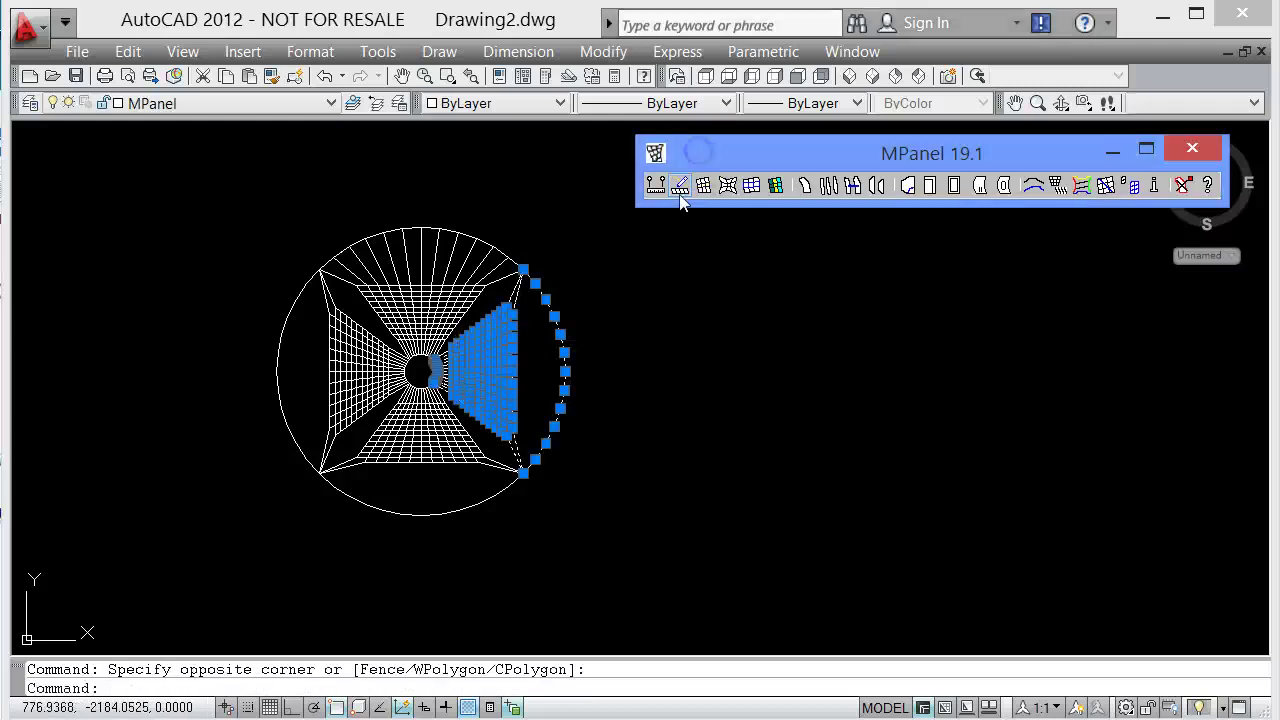
click(680, 186)
click(680, 187)
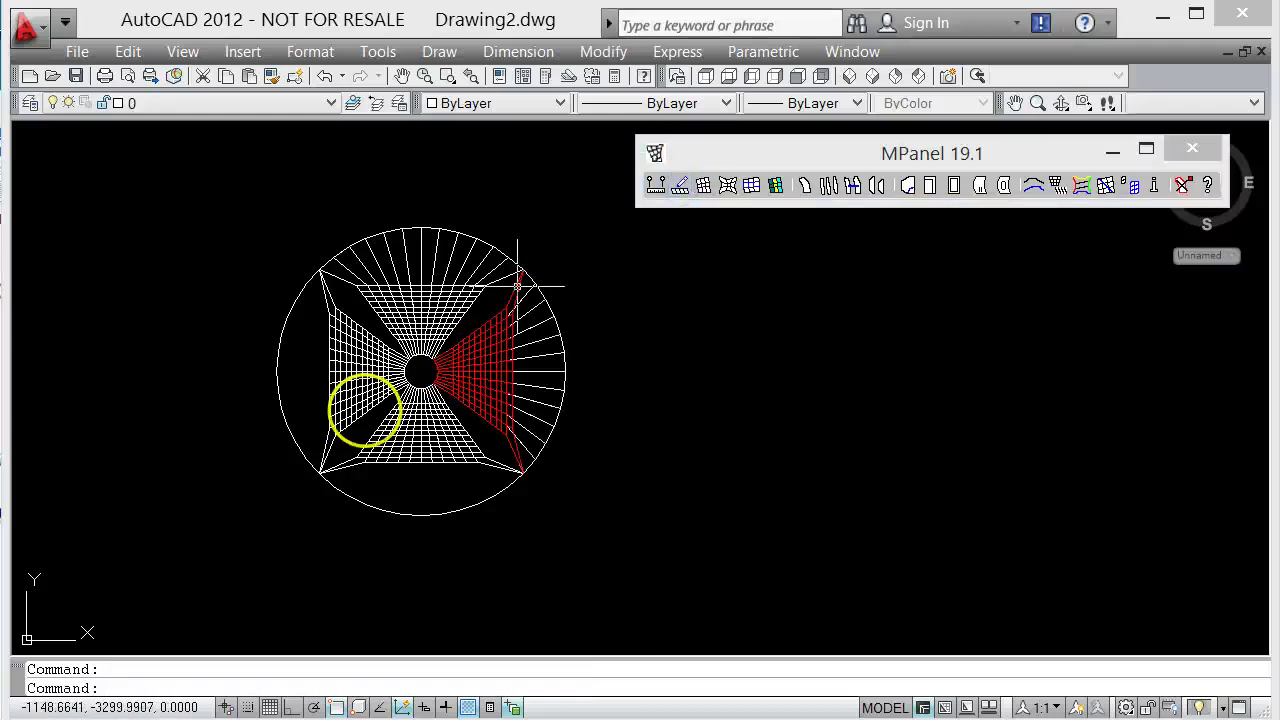
Snap the lower mesh's outer edge to the lower 3D polyline with Fix Mesh Edges
click(444, 559)
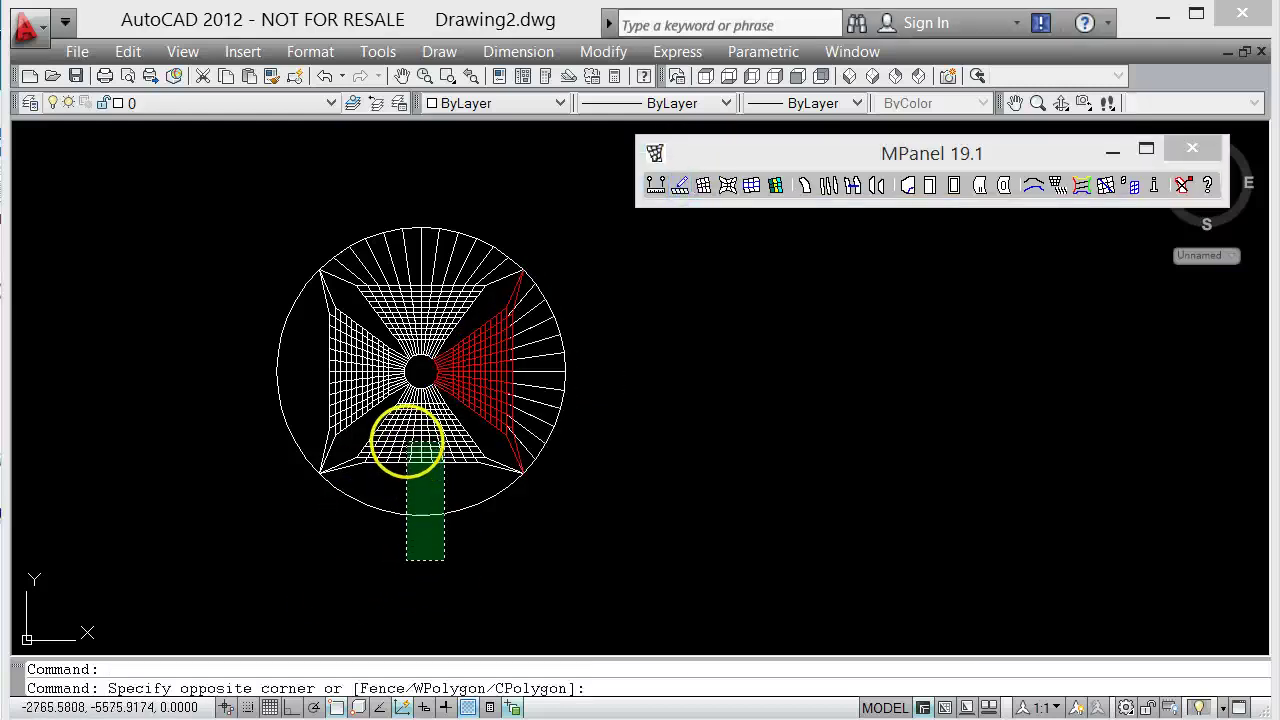
click(406, 438)
click(680, 187)
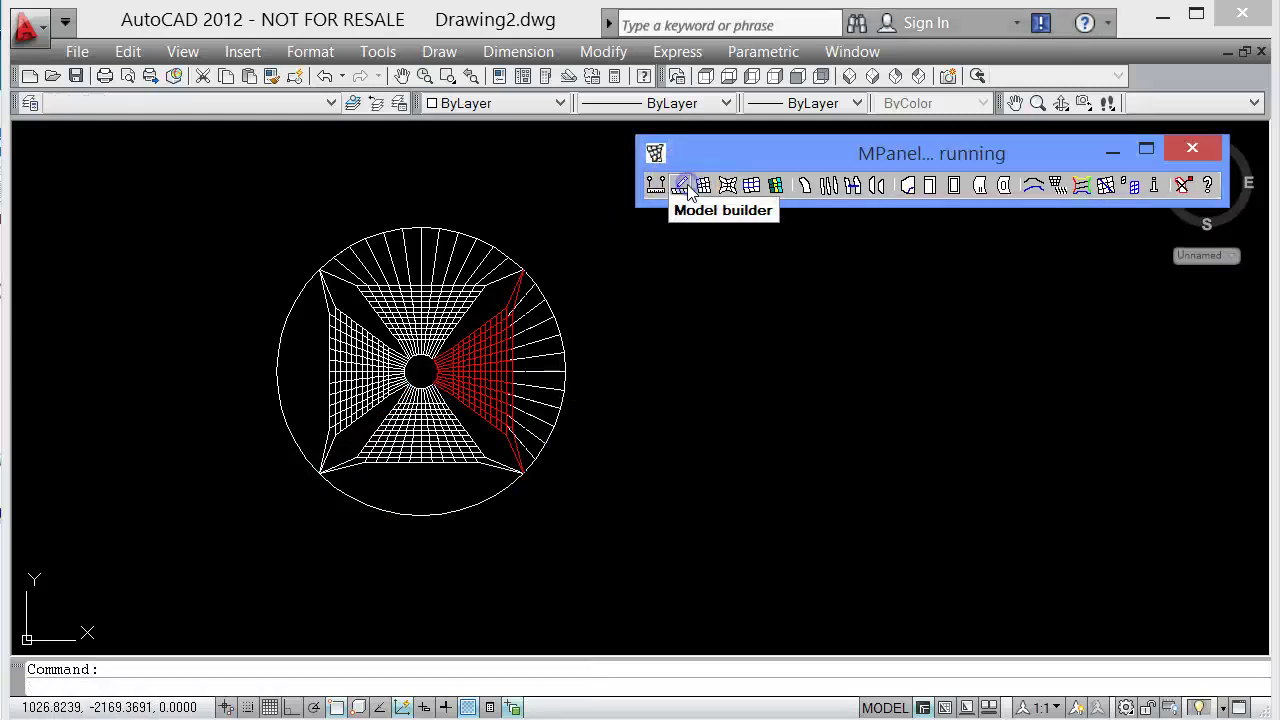
Fix the left-hand mesh's outer edge nodes onto the left-hand 3D polyline with Fix Mesh Edges
scroll(323, 371, up, 5)
click(342, 378)
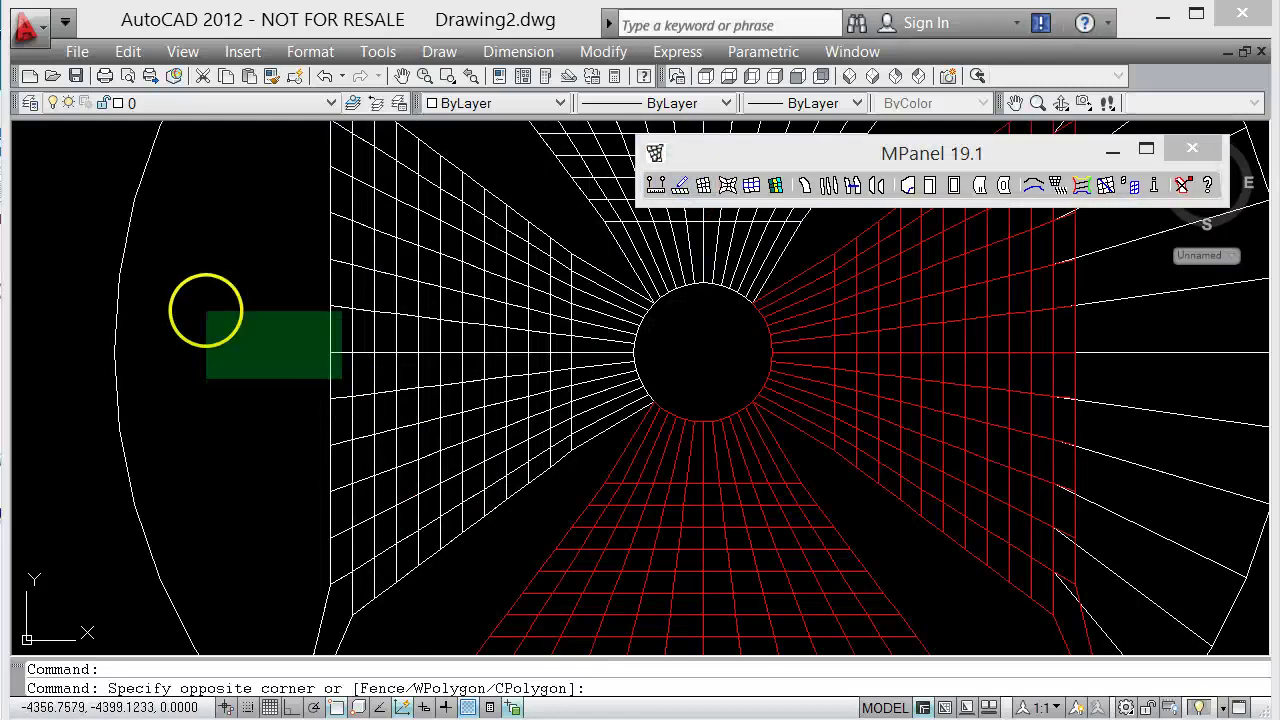
click(69, 312)
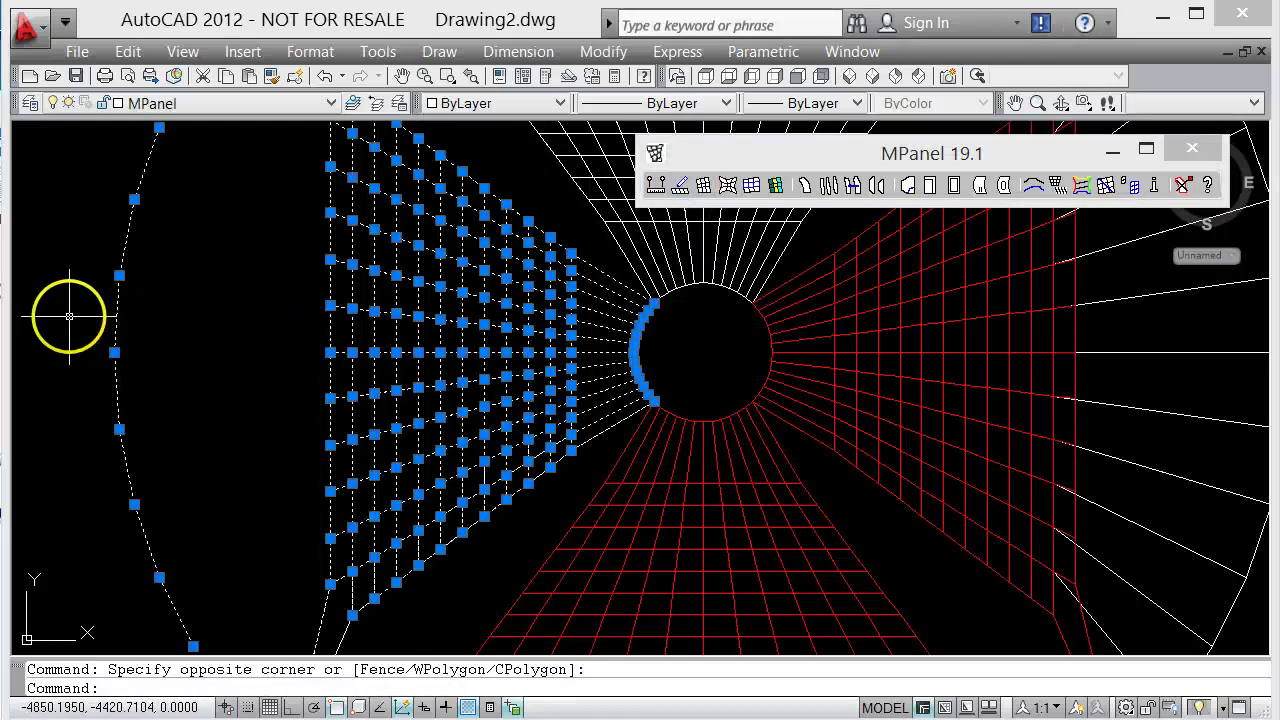
click(680, 187)
scroll(266, 360, down, 6)
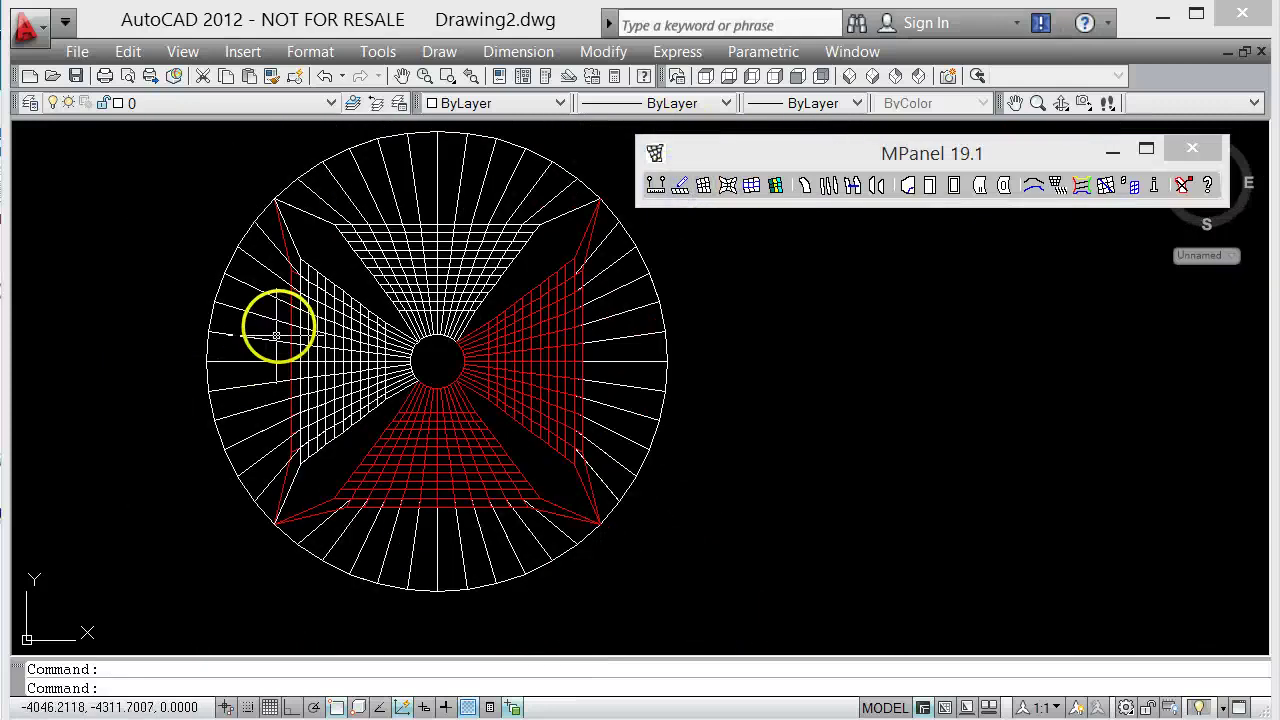
Delete the old red objects left from fixing the right, lower and left meshes
click(1006, 157)
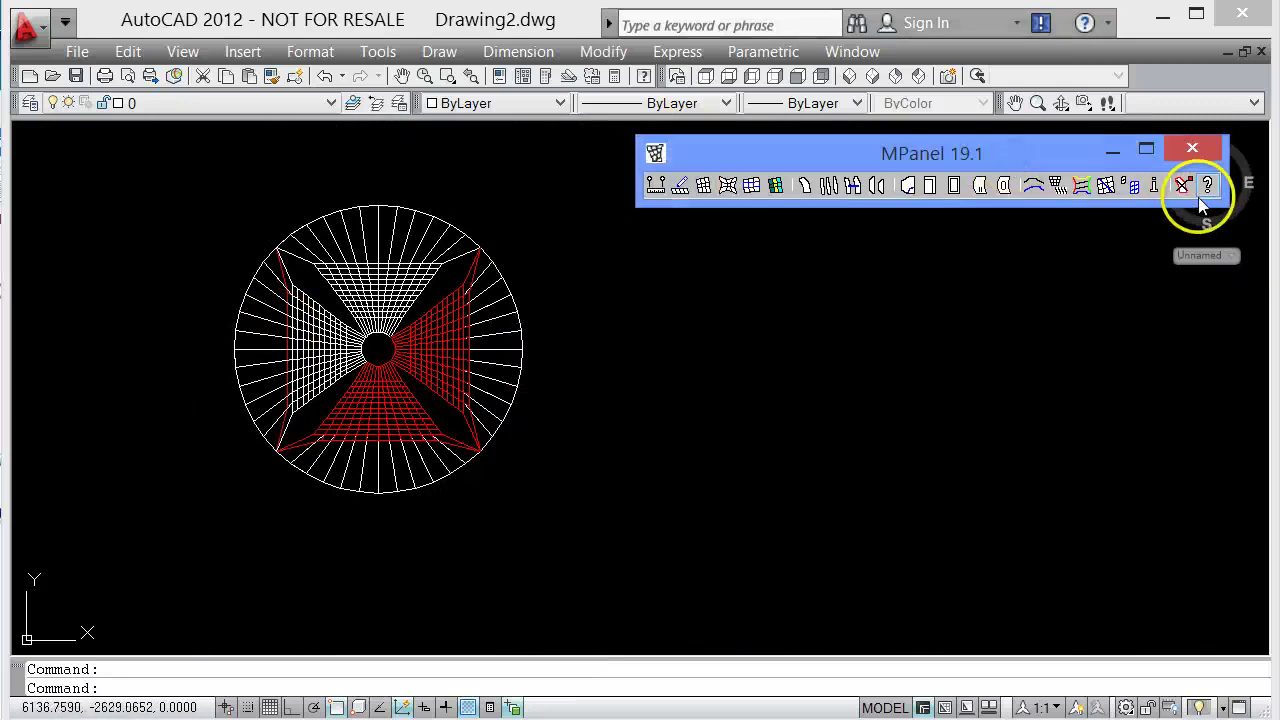
click(1183, 187)
click(1183, 187)
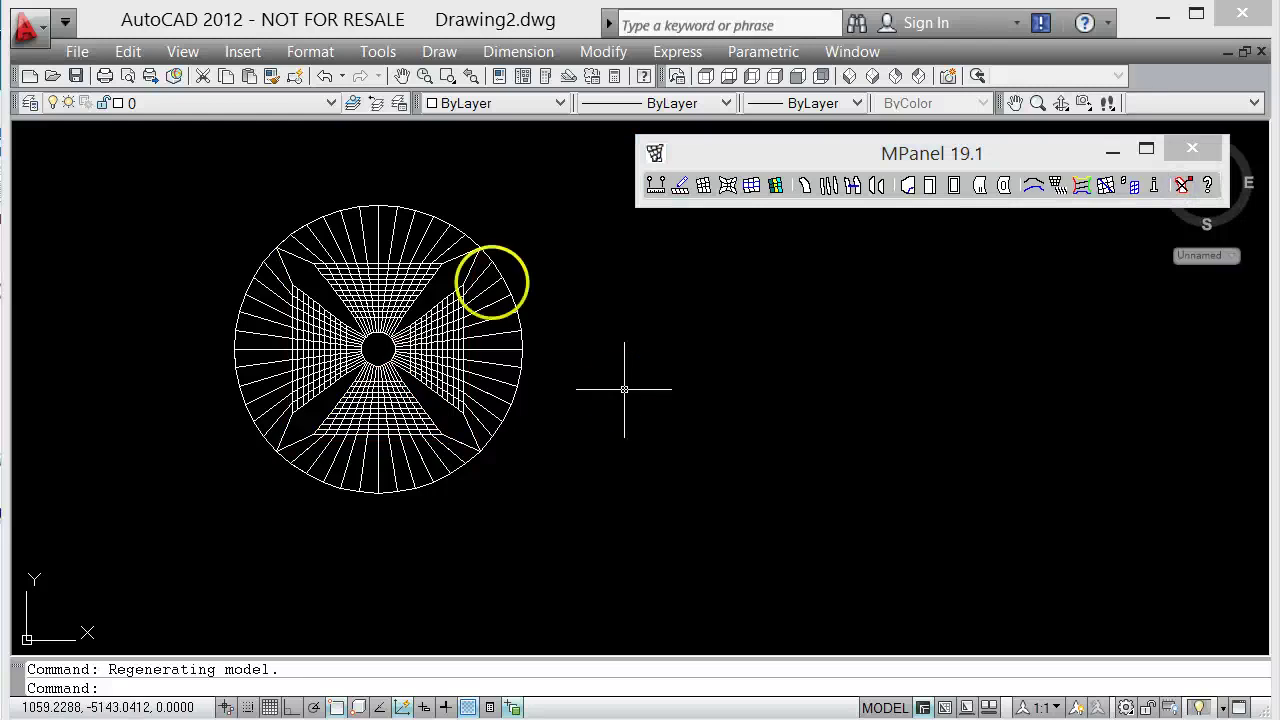
Relax all four conic meshes together with MPanel's Relax joined edge meshes and delete the old objects
click(151, 161)
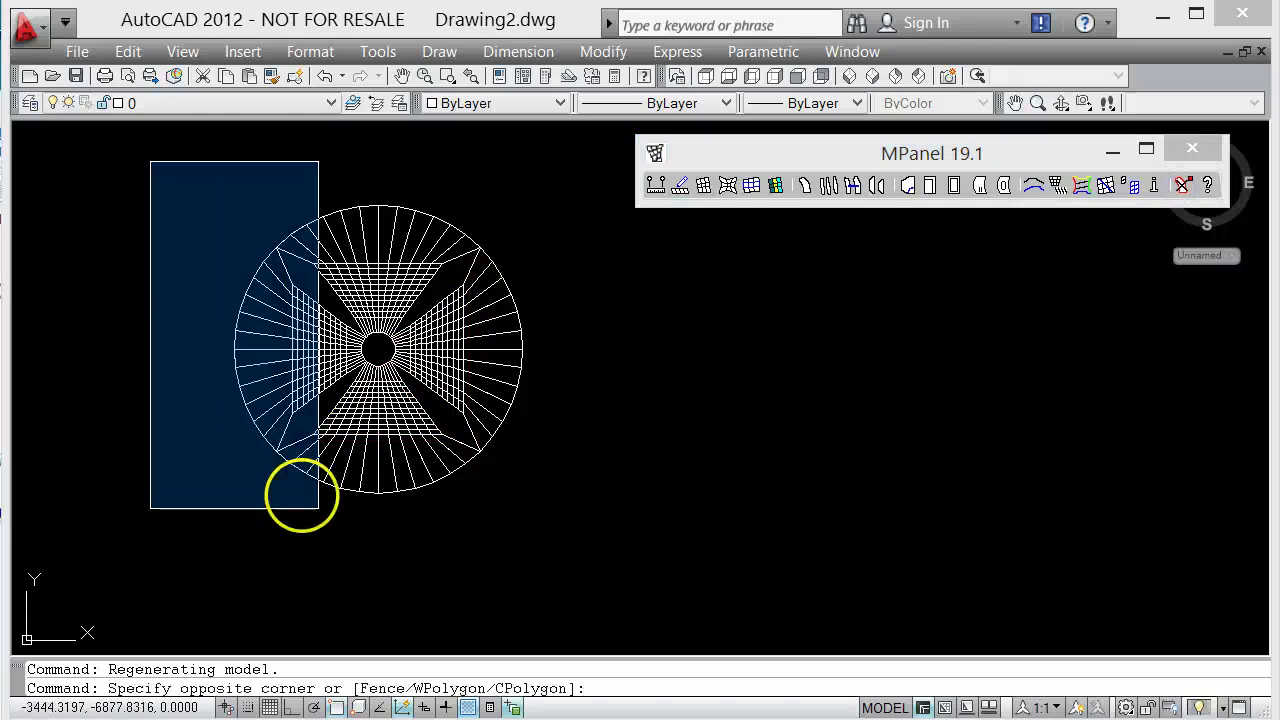
click(613, 570)
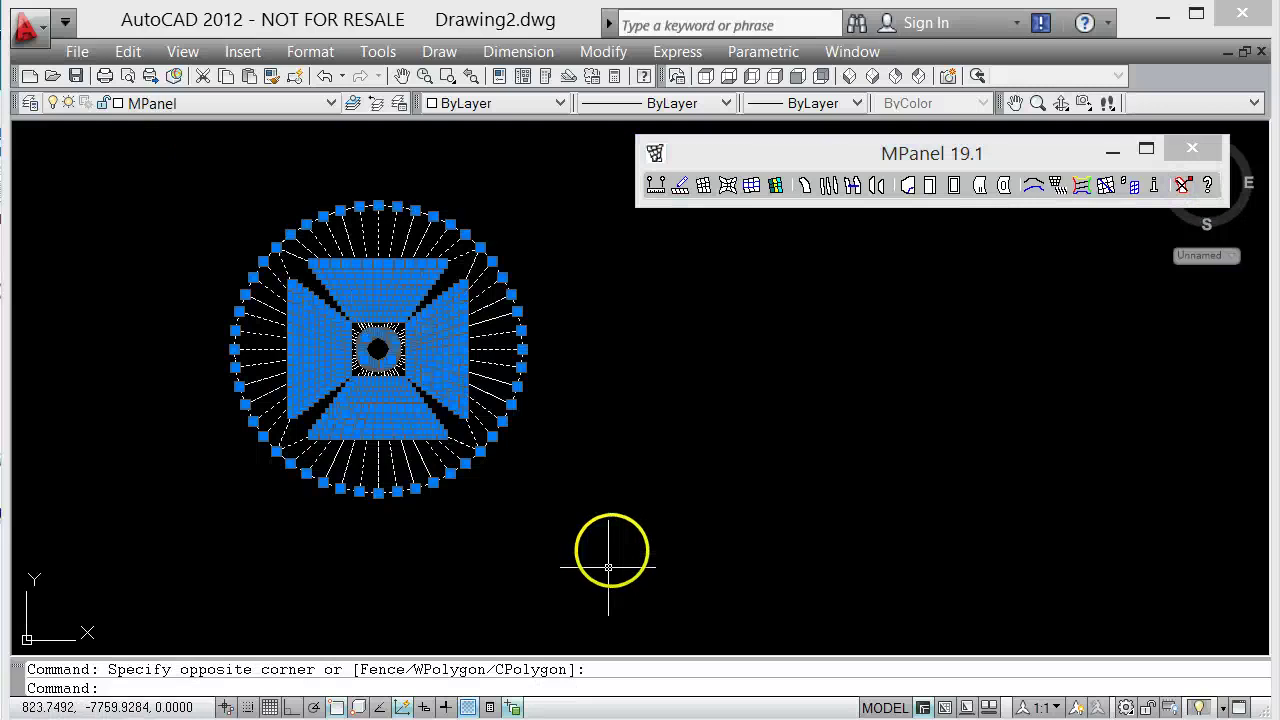
click(741, 155)
right_click(752, 189)
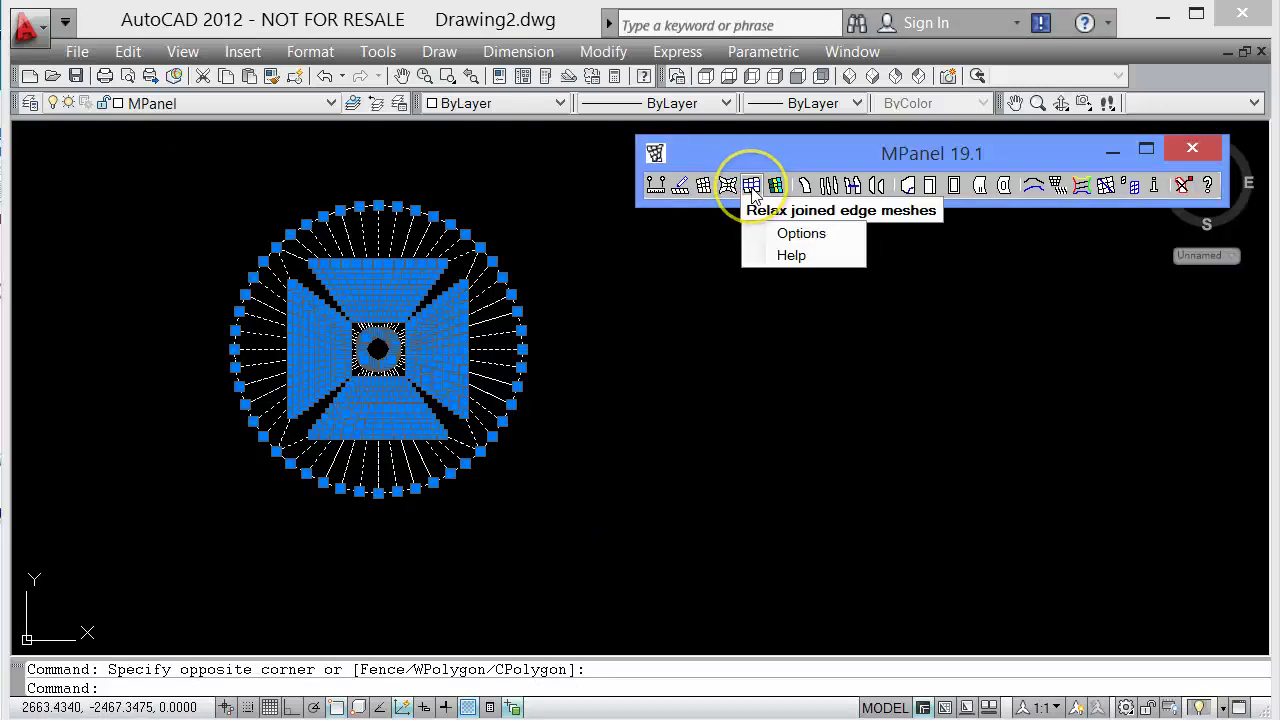
click(754, 192)
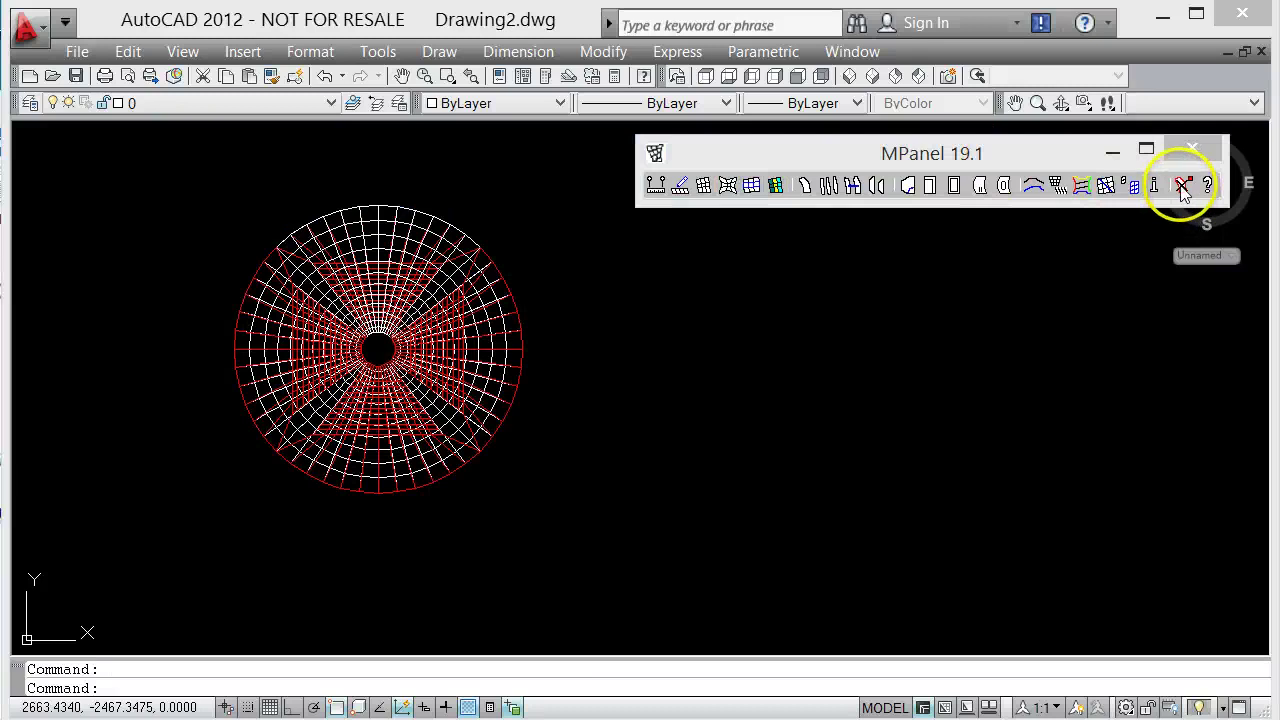
click(1182, 188)
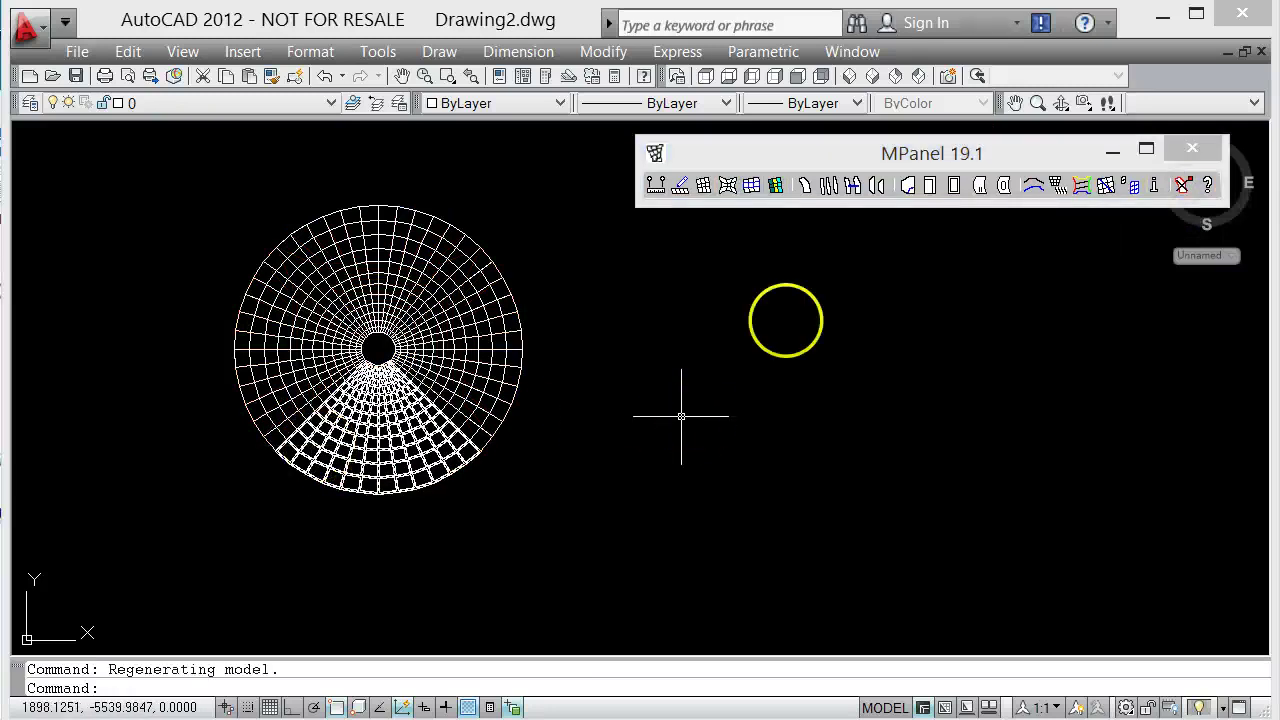
Orbit the model to inspect the relaxed round-based conic from the side
click(1062, 104)
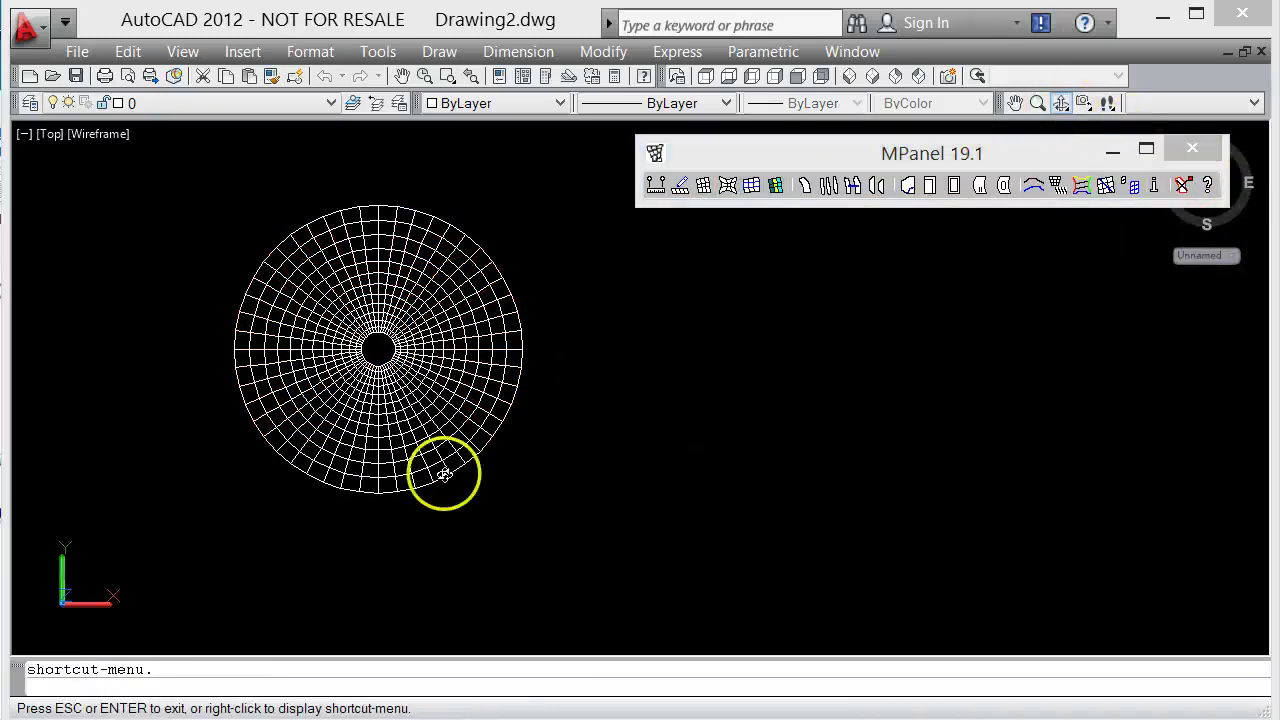
drag(489, 534, 300, 523)
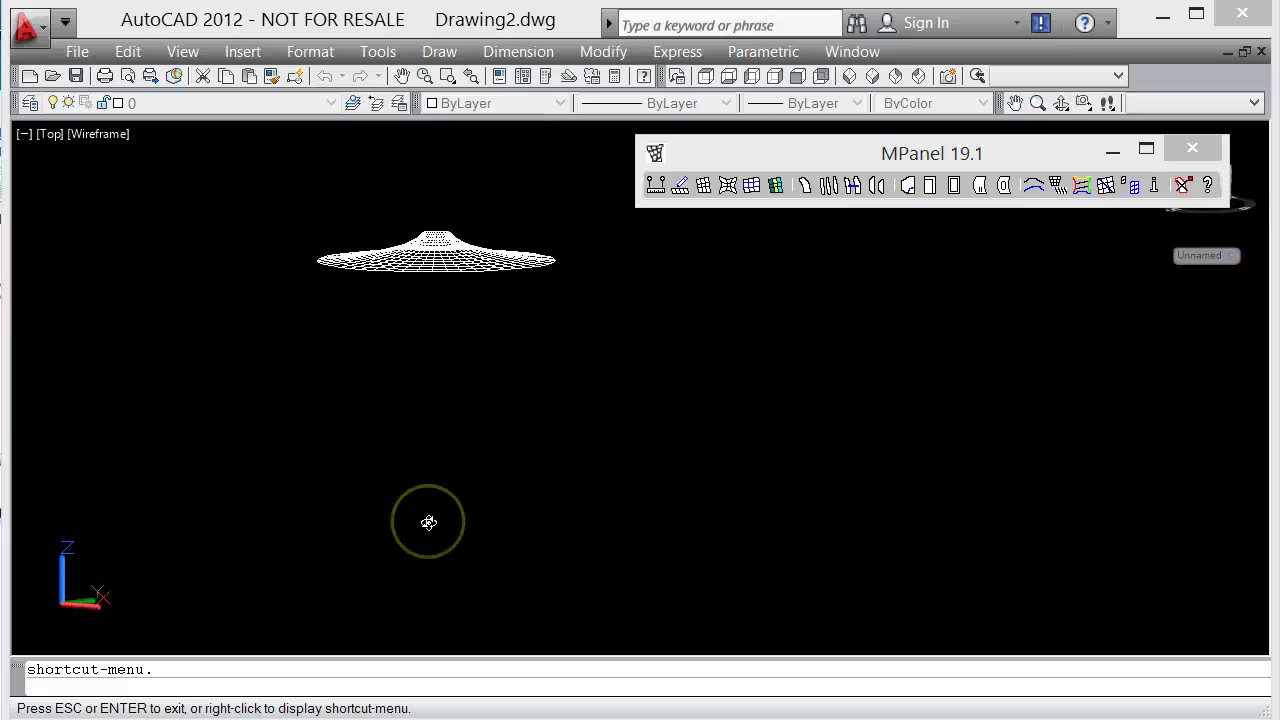